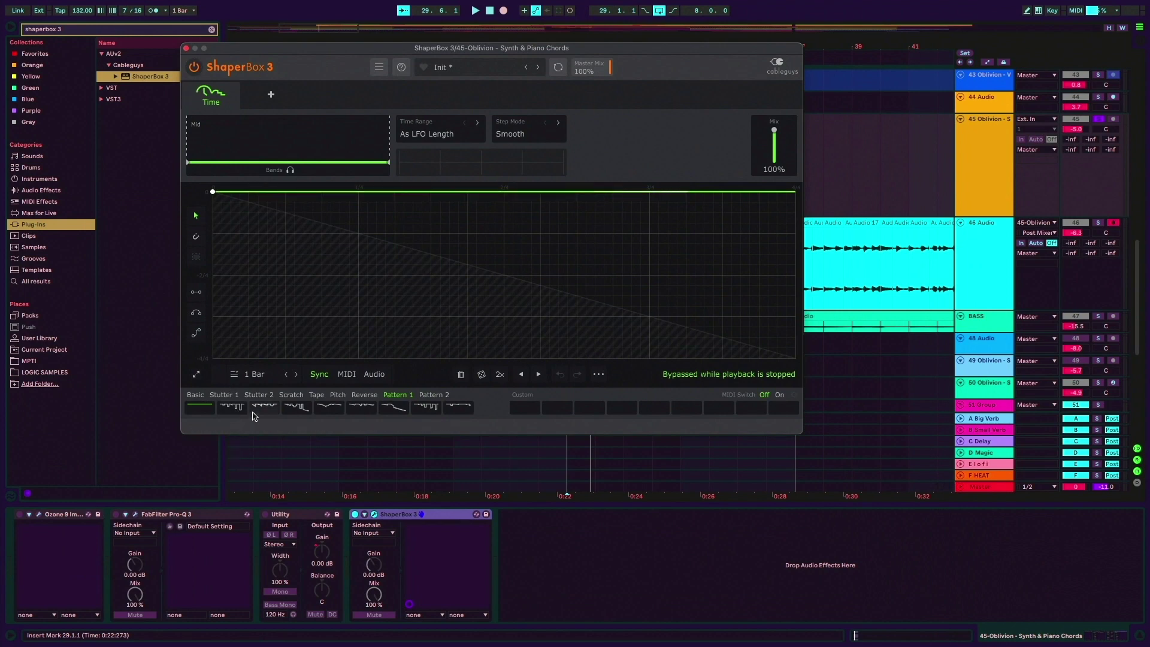
Hide the ShaperBox 3 window and insert a new audio track directly below the track 45 synth and piano chords
key("ctrl+alt+p")
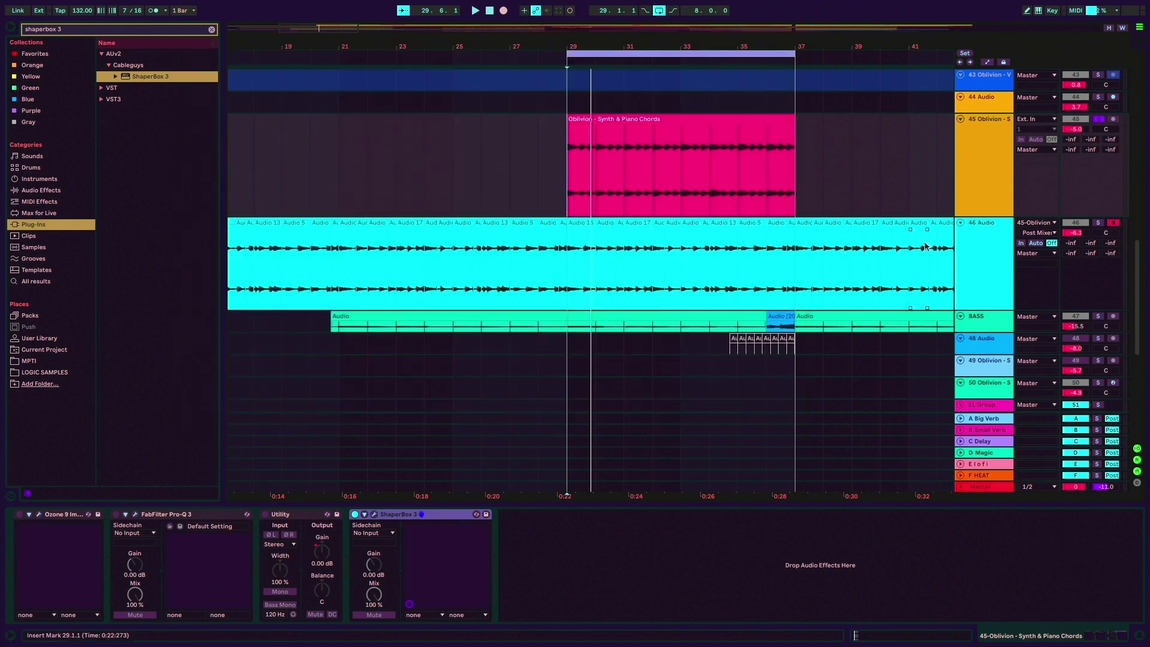
left_click(980, 260)
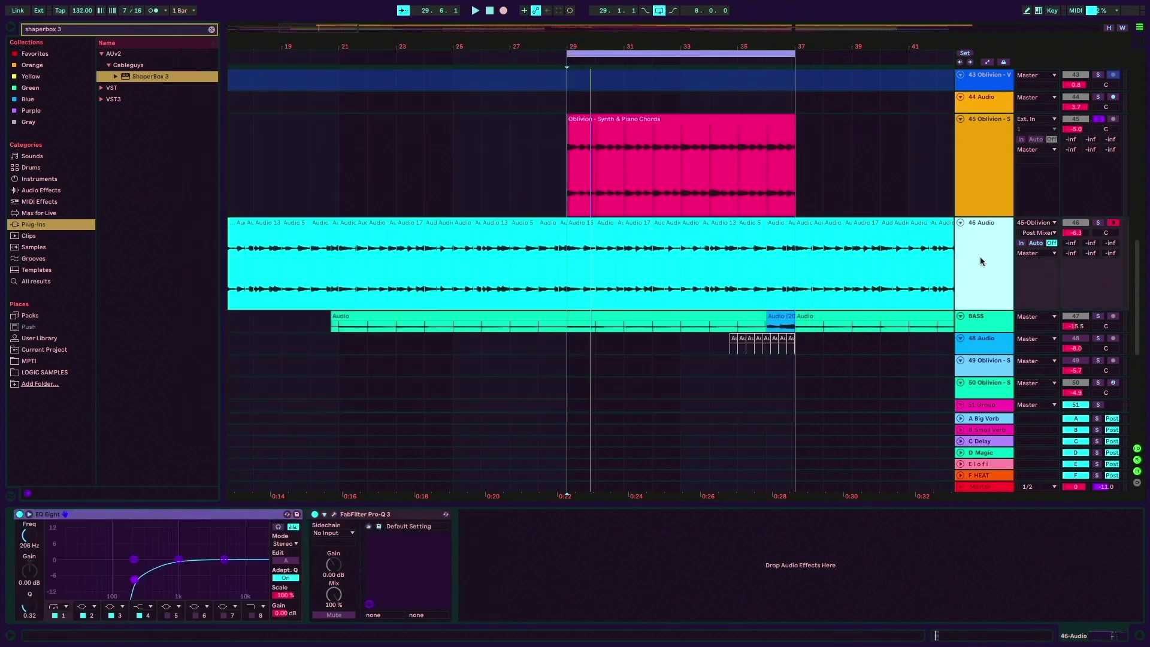
left_click(988, 215)
key("ctrl+t")
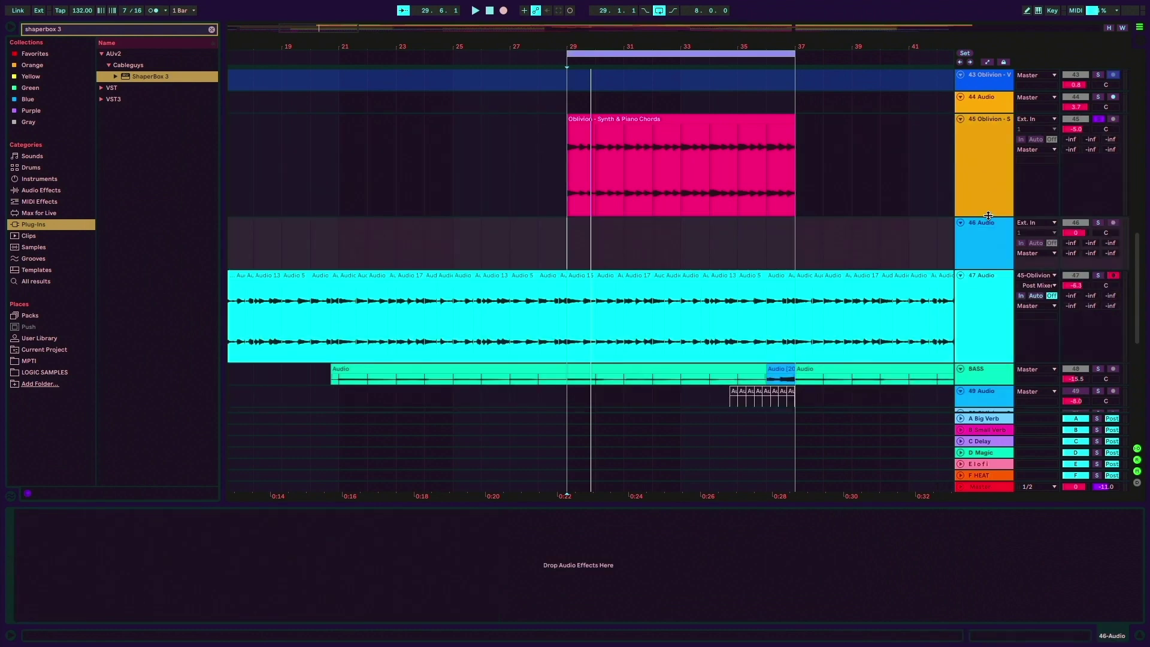
Route the new track's input from 45-Oblivion - Synth & Piano Chords, taken Post Mixer
left_click(1030, 224)
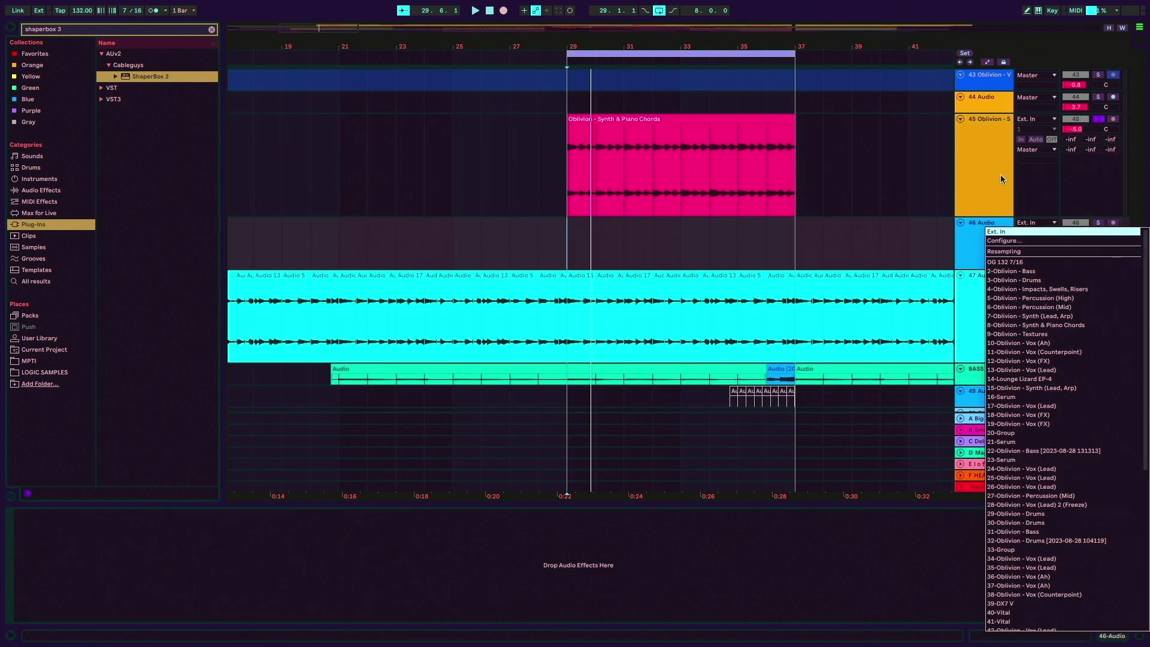
scroll(1048, 449, "down", 3)
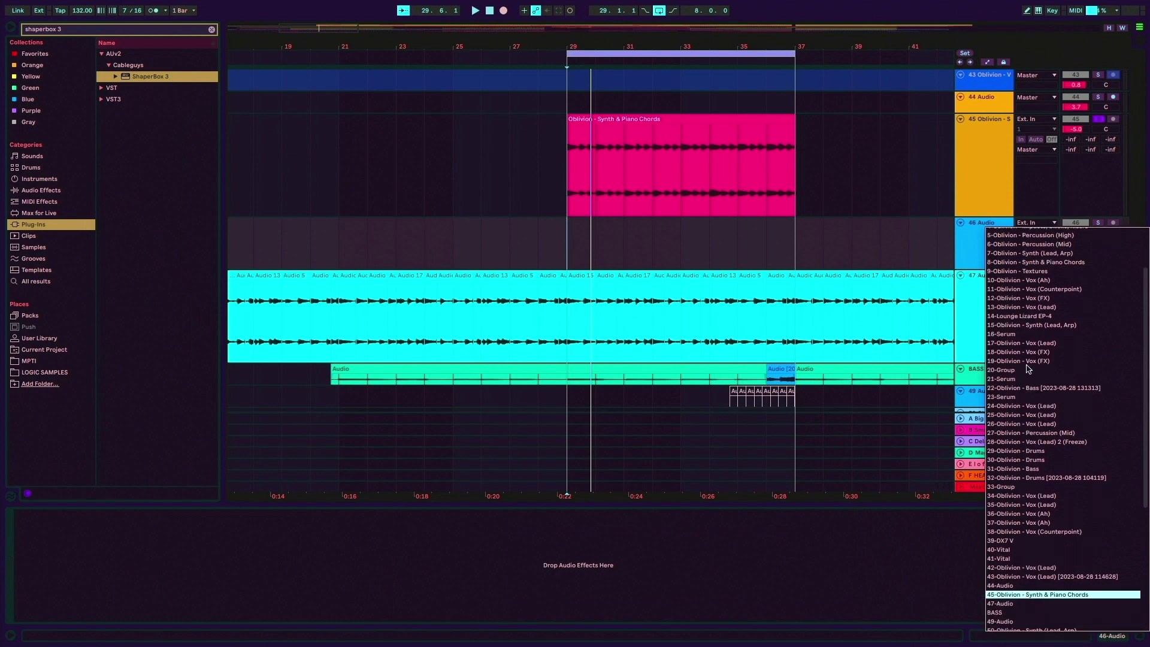
key("Return")
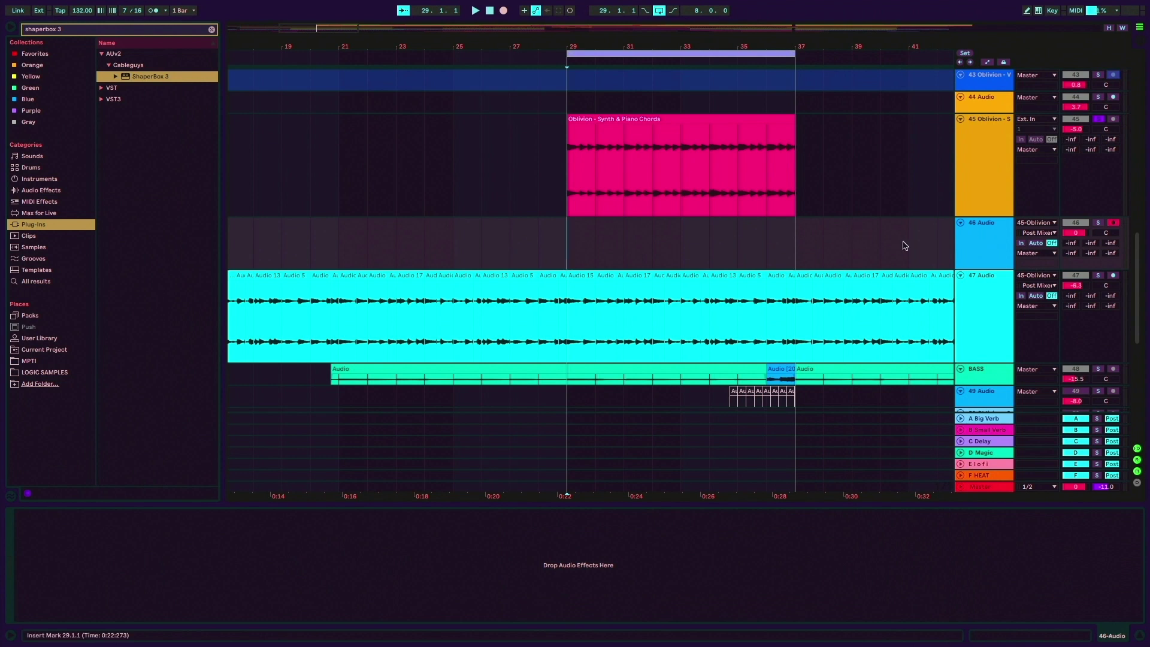
Resample looped takes from bar 29 while switching ShaperBox 3 on track 45 to Pattern 1 and Pattern 2
left_click(973, 189)
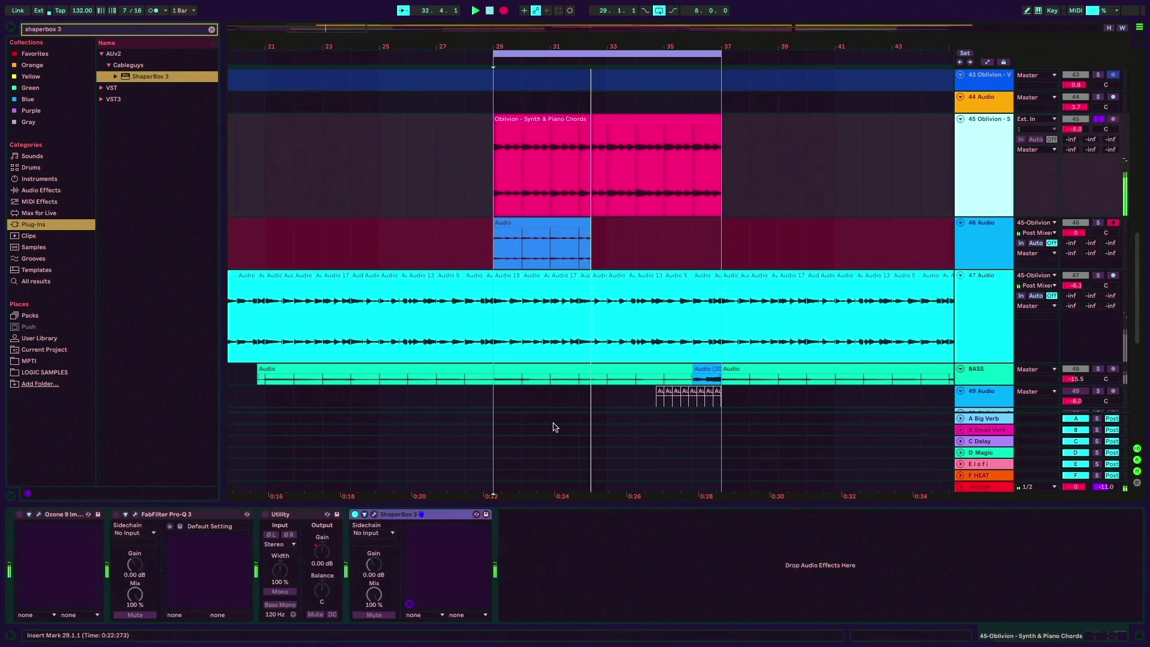
left_click(375, 514)
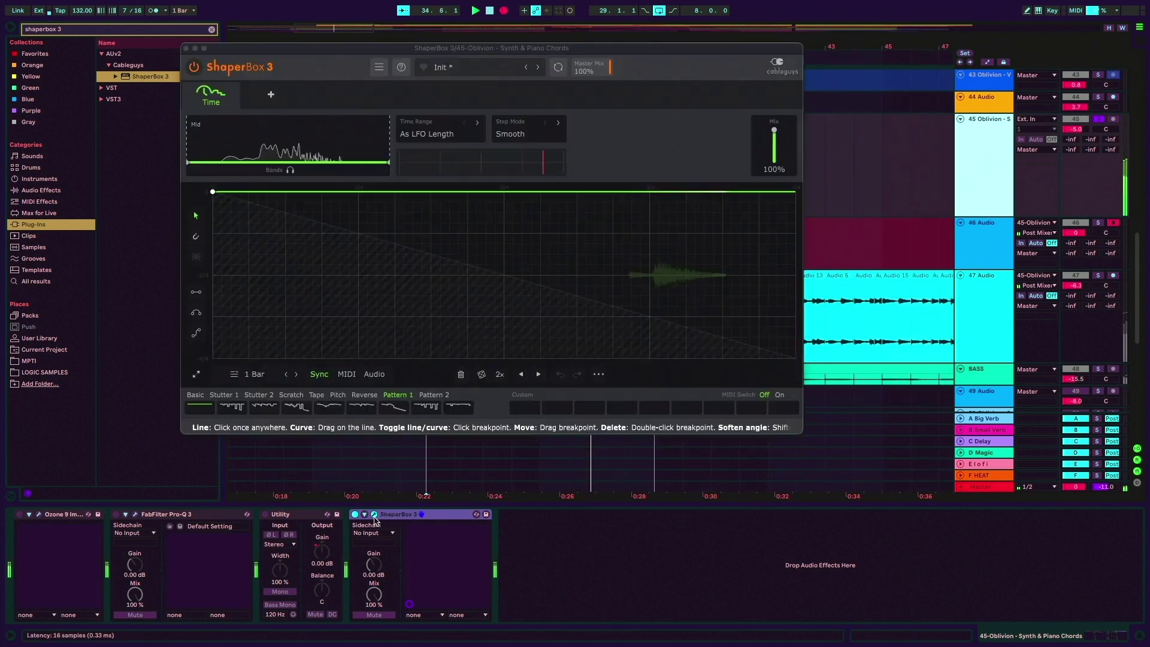
left_click(244, 409)
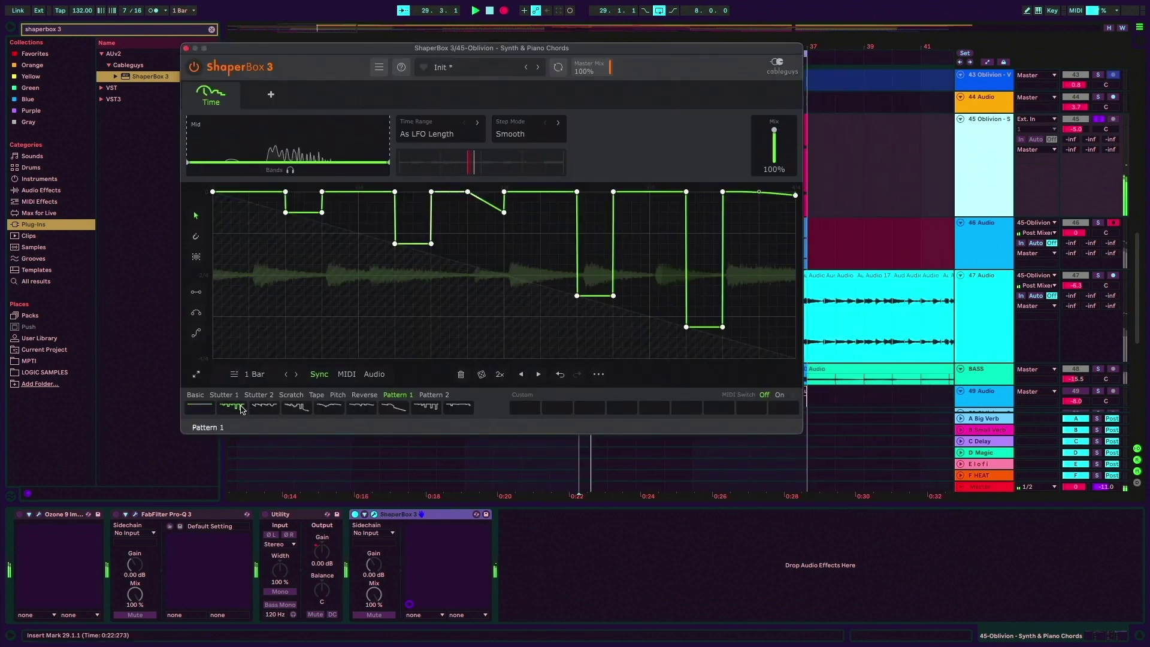
left_click_drag(523, 53, 569, 252)
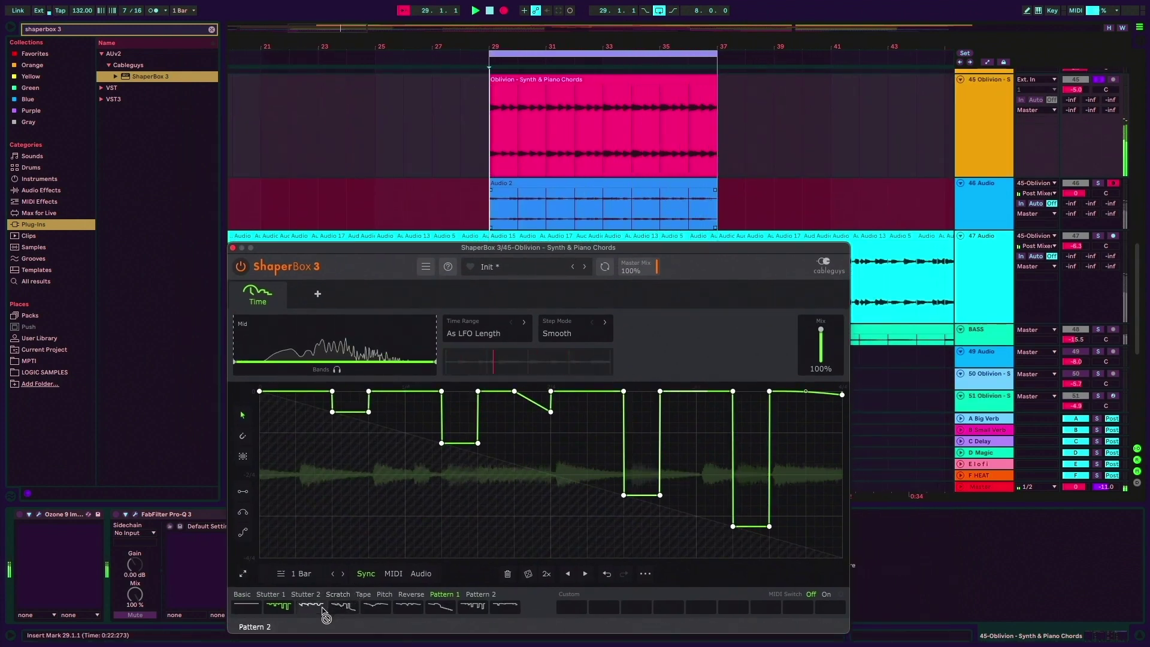
left_click(322, 609)
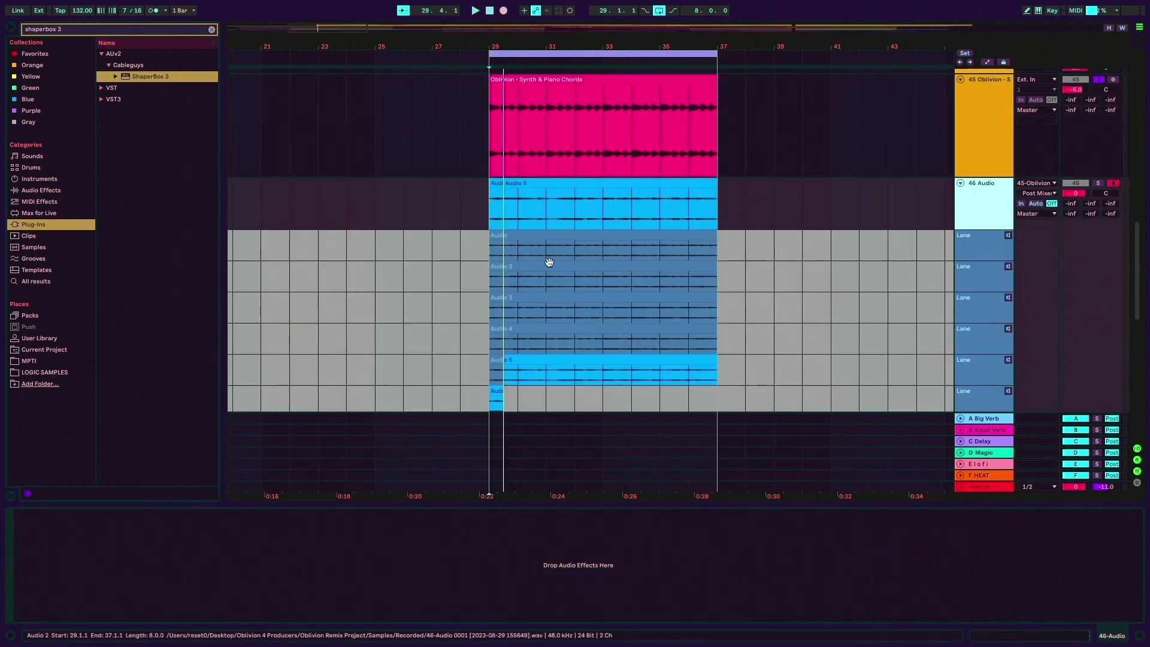
Comp the recorded takes on the new track, using Audio for bar 29, Audio 2 for bar 30 and other takes for the following bars
scroll(557, 259, "down", 2)
left_click(542, 315)
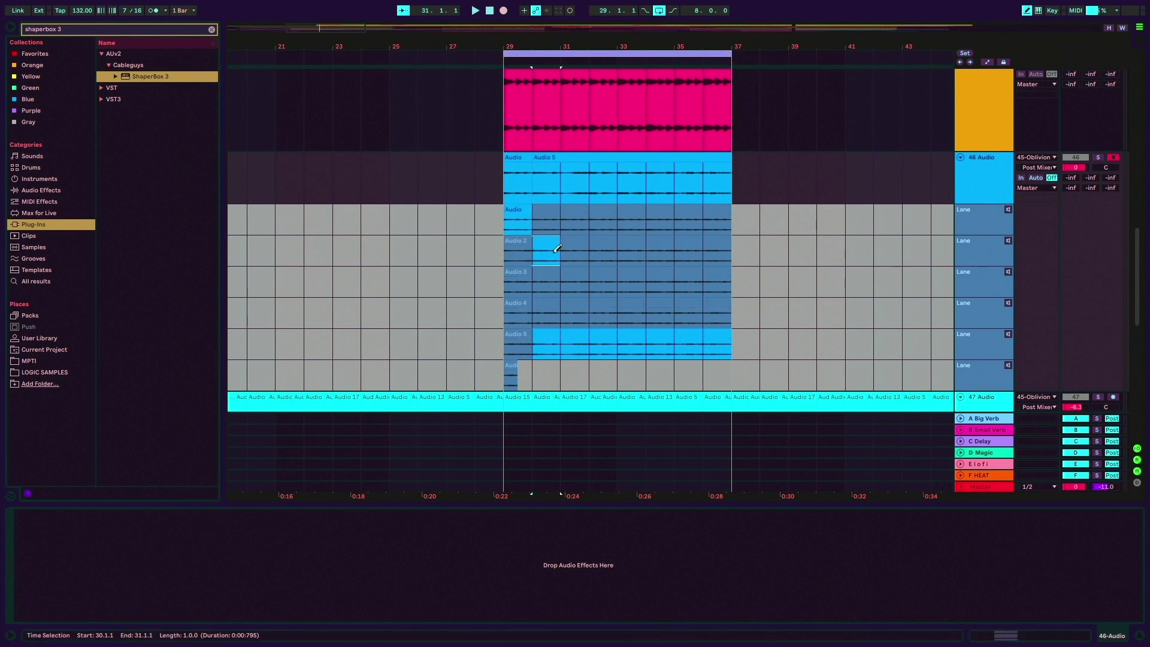
left_click(569, 292)
left_click(606, 310)
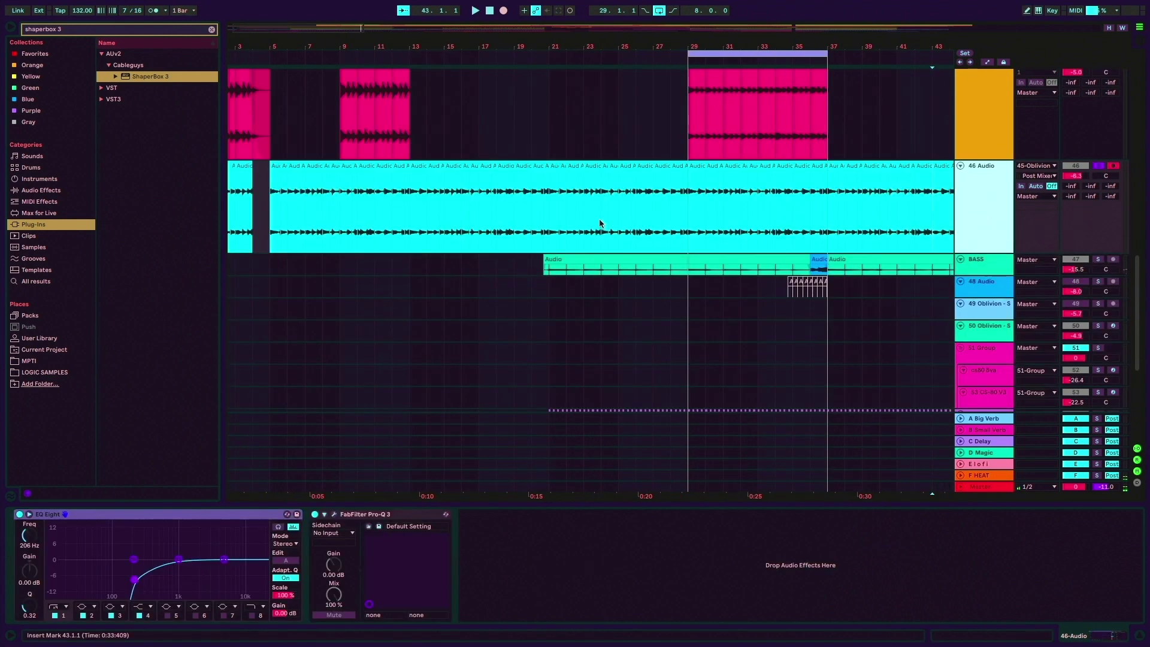
Show the take lanes of the finished 46 Audio track and examine which take segments are comped together
key("super+alt+u")
scroll(622, 231, "down", 10)
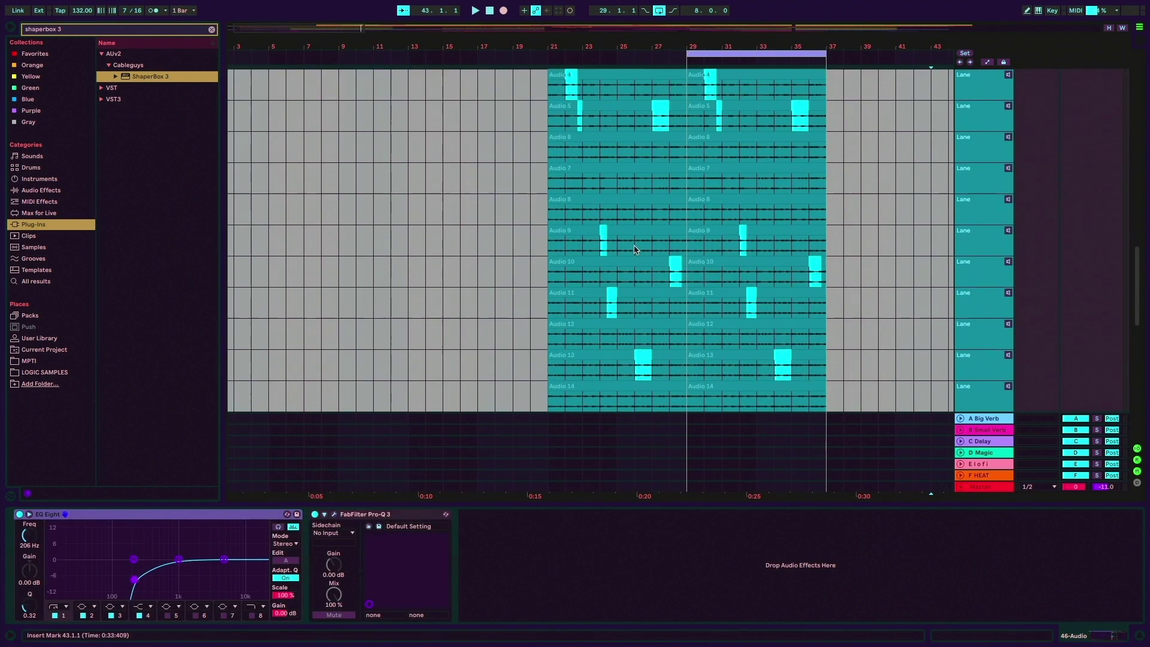
scroll(636, 217, "up", 4)
scroll(637, 219, "up", 8)
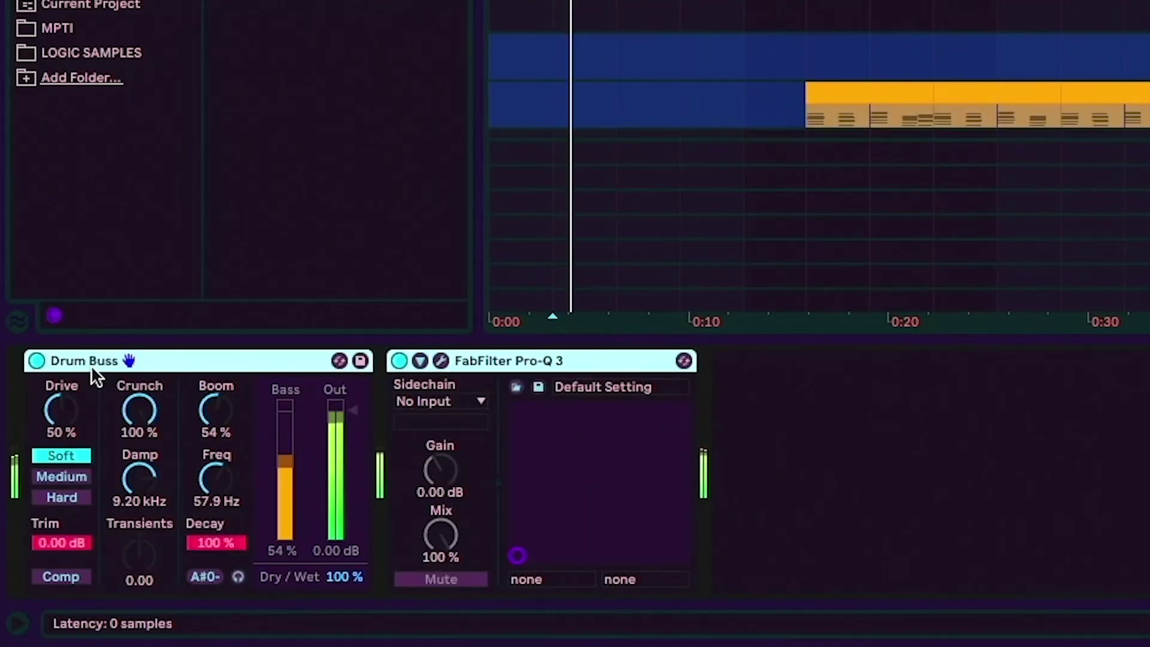
Toggle the Drum Buss effect to compare the track's sound with and without it
left_click(37, 360)
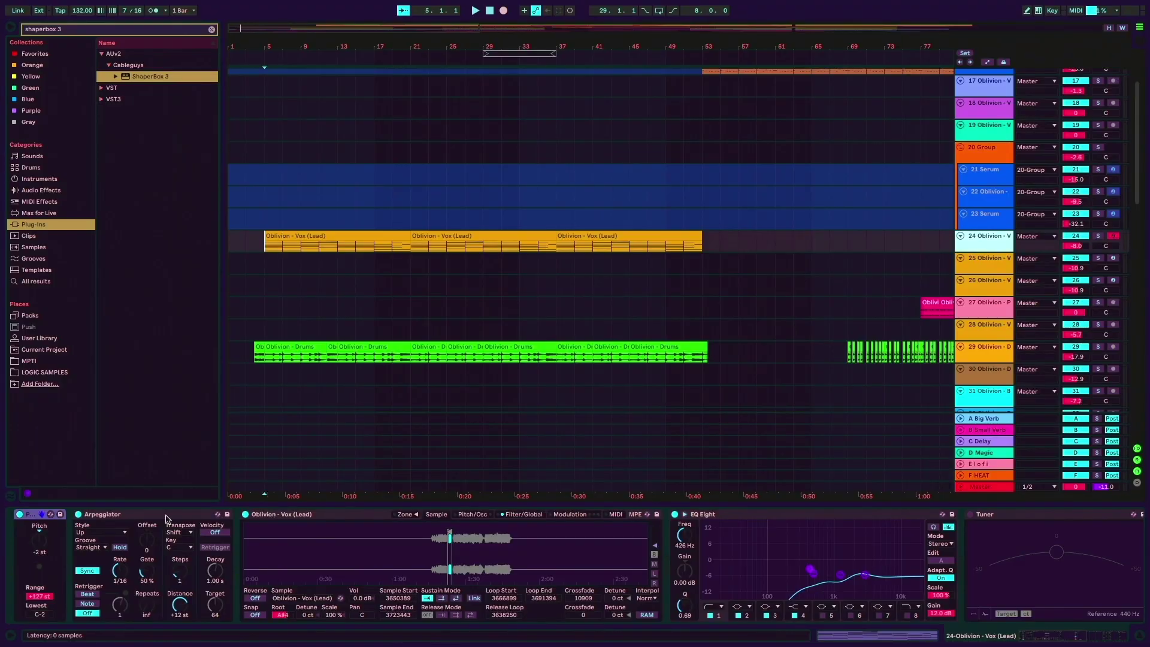
Examine the device chain of the track 24 vocal lead, including Arpeggiator, sampler loop and EQ Eight, and play it from bar 5
left_click(131, 521)
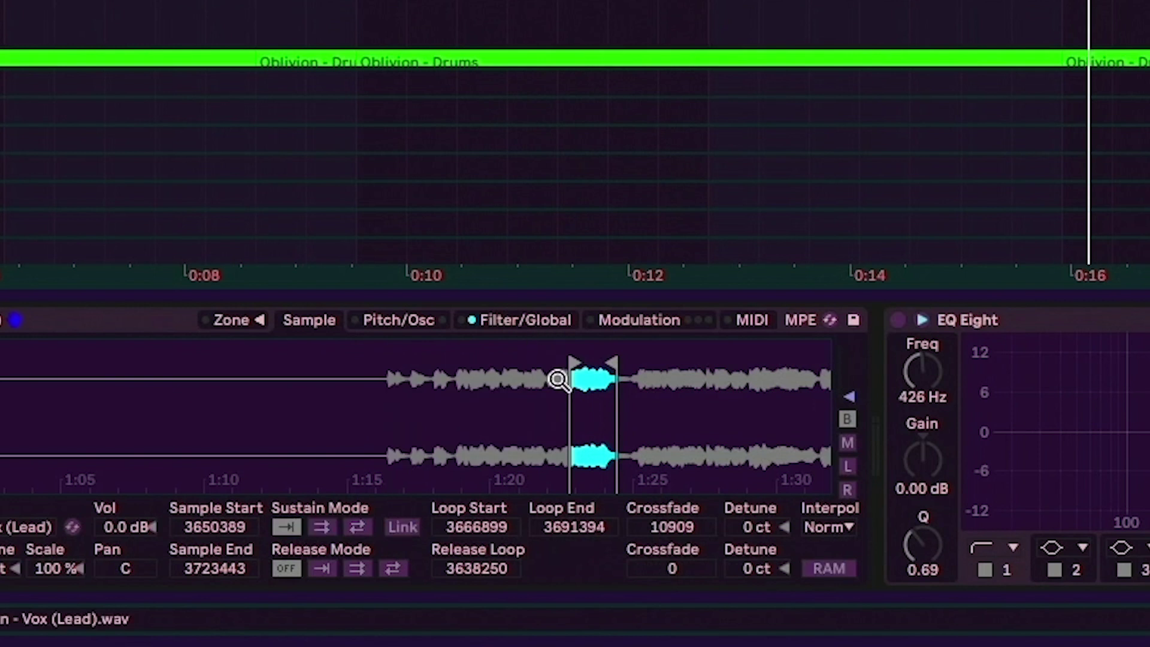
left_click_drag(561, 364, 395, 567)
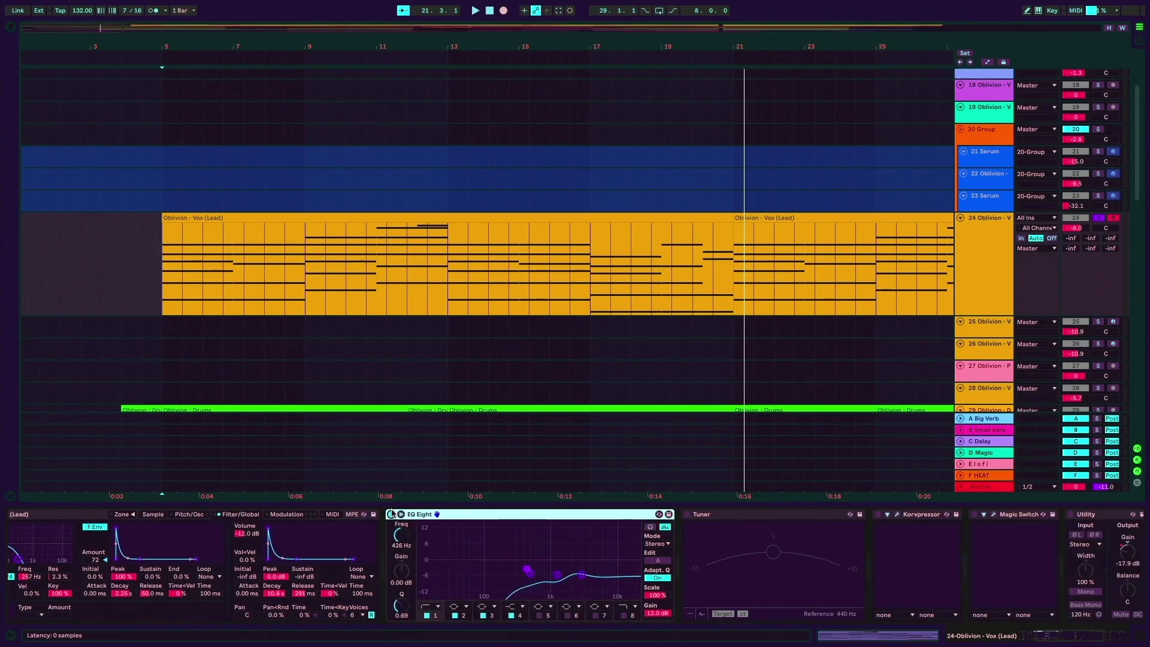
scroll(742, 513, "right", 5)
scroll(336, 539, "left", 9)
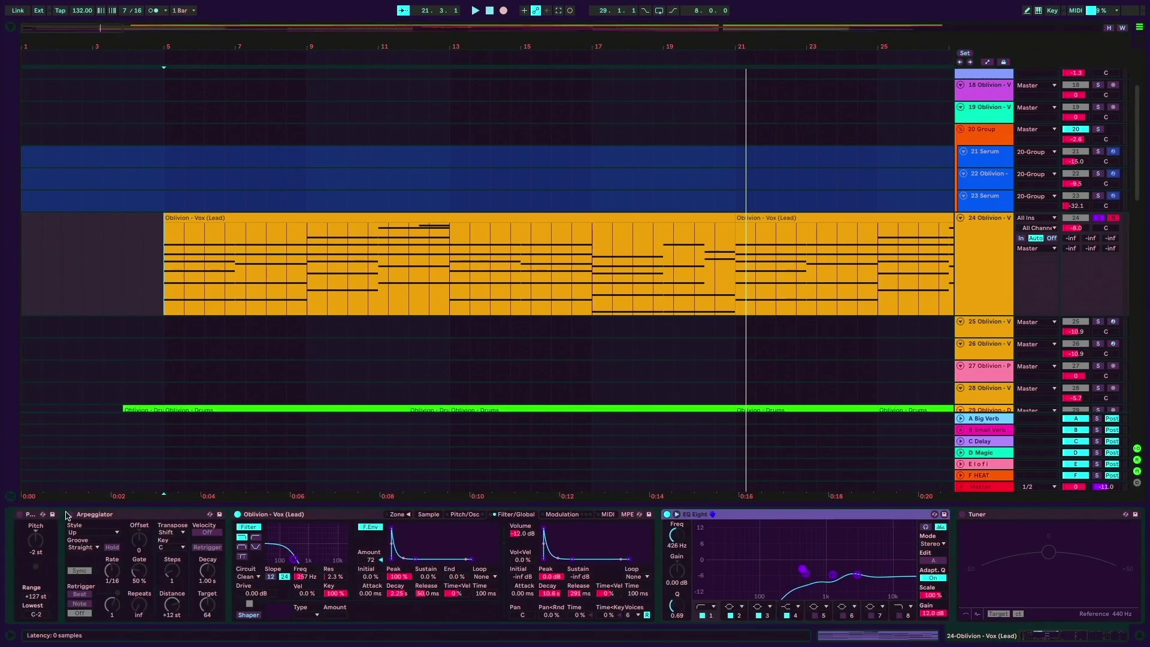
key("space")
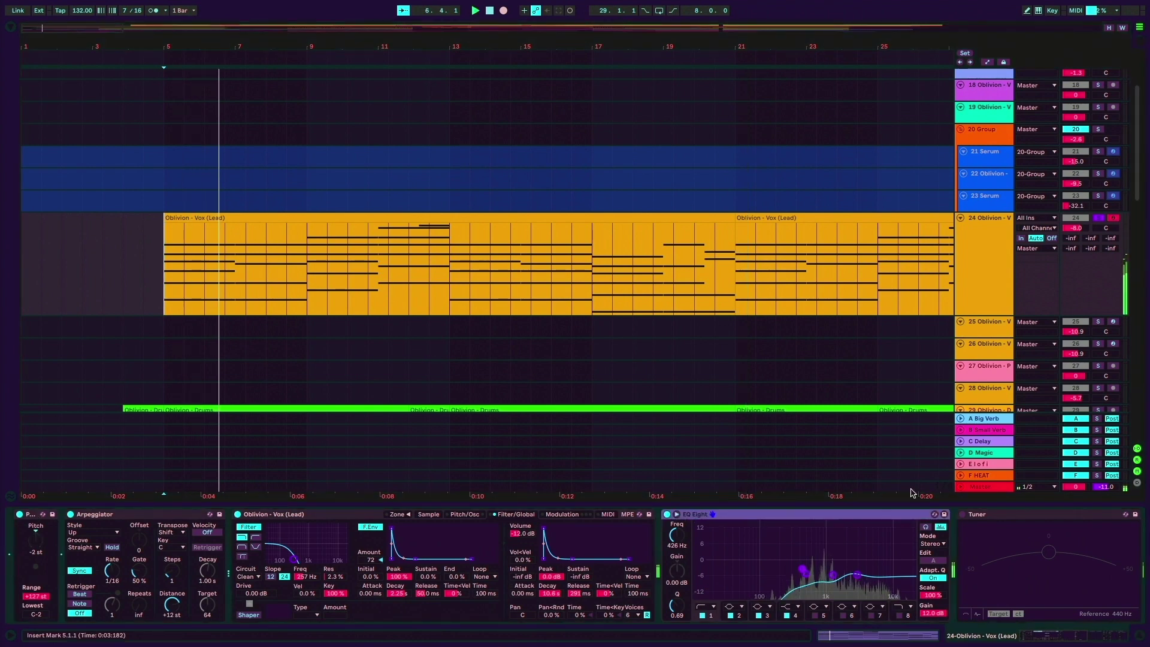
scroll(925, 541, "right", 5)
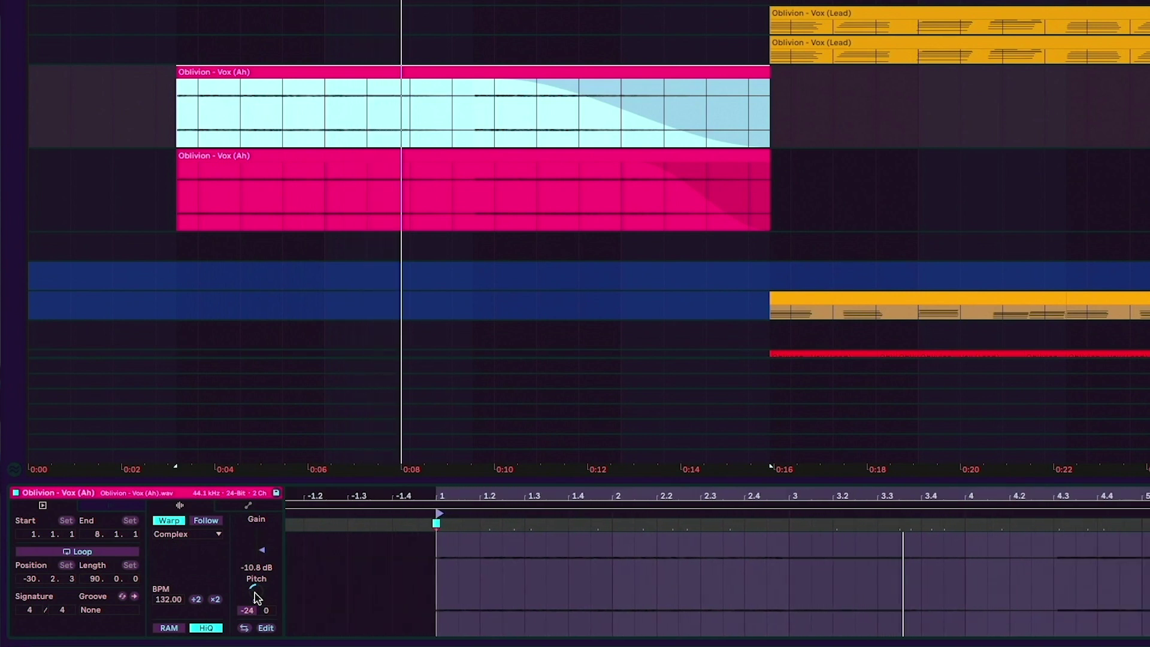
Reset the pitch of the track 36 Vox (Ah) clip to 0 semitones and play it back
left_click(253, 592)
key("Delete")
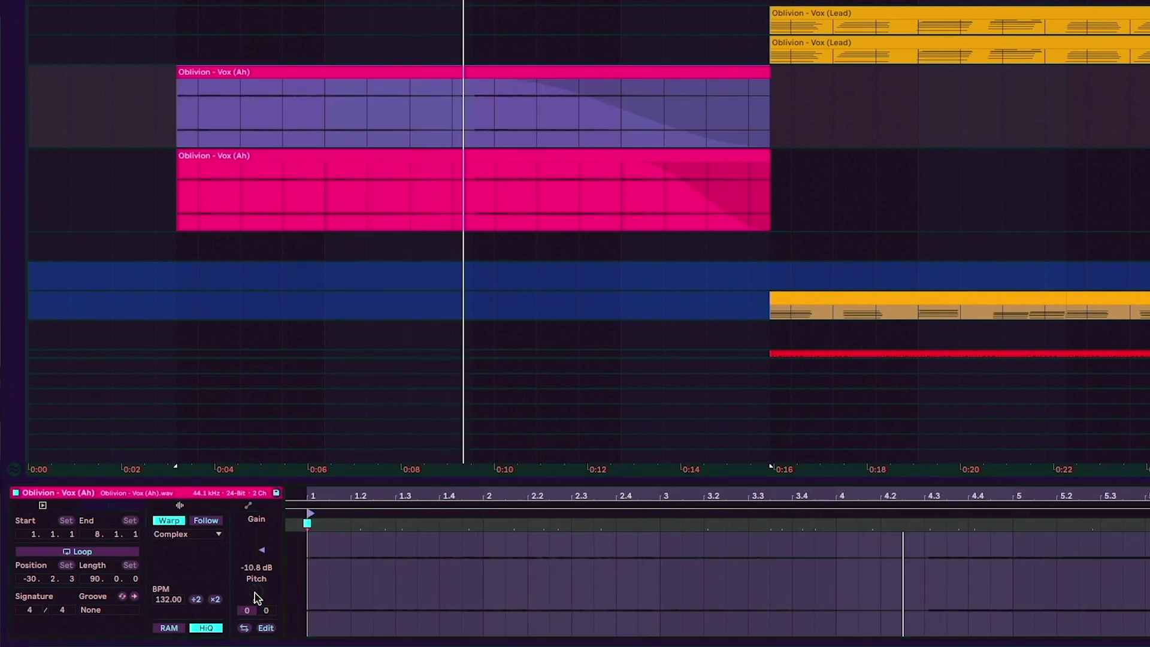
key("space")
key("space")
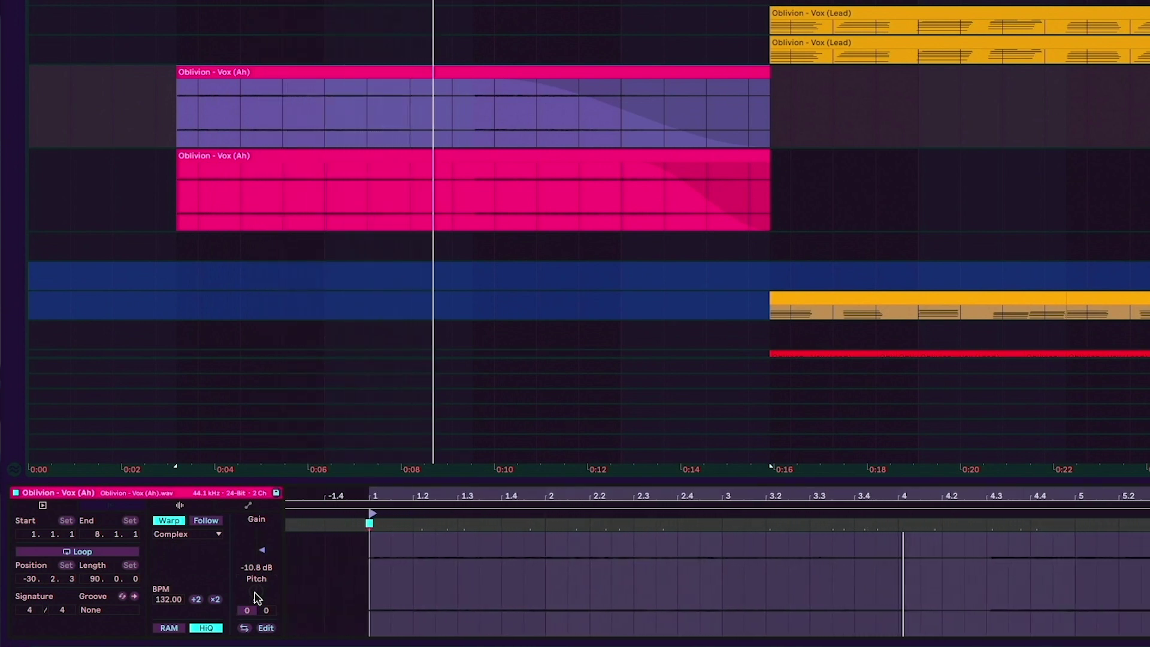
Play the track 37 Vox (Ah) clip from its start and inspect its Beats warp transient loop and Preserve options
left_click(182, 220)
key("space")
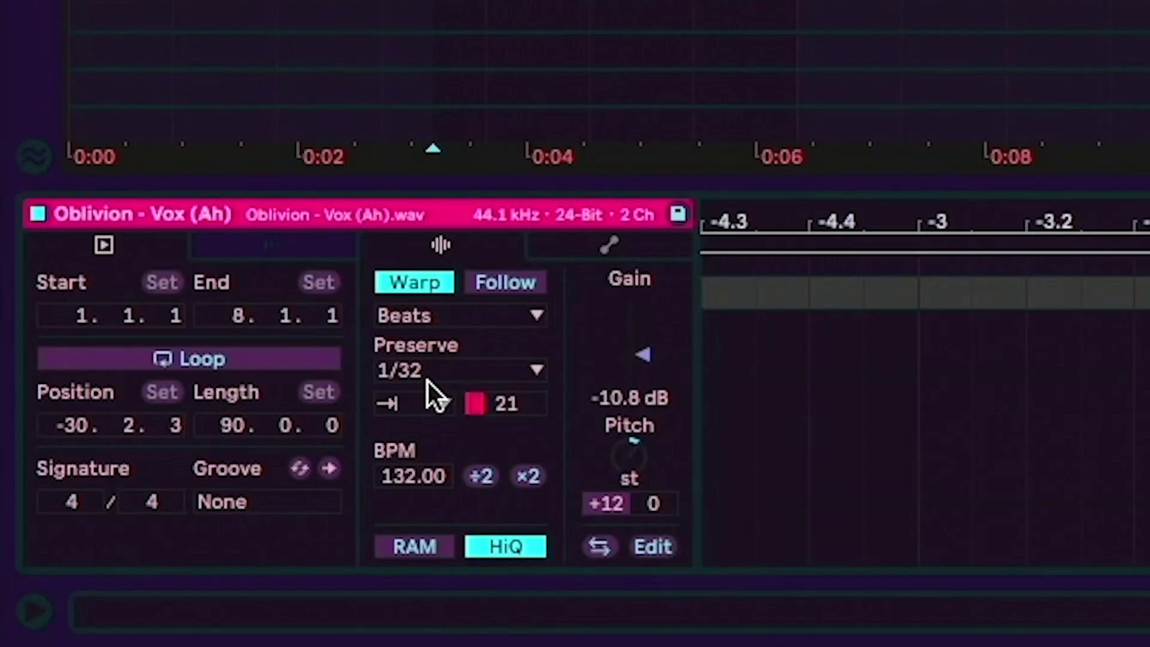
left_click(413, 407)
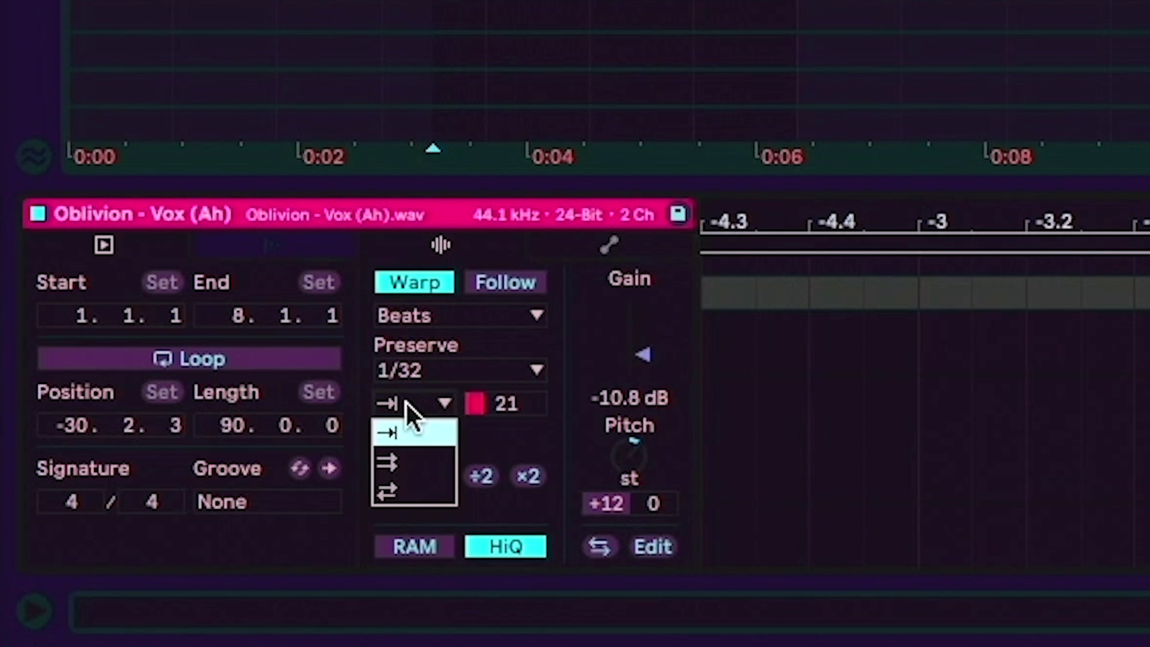
left_click(416, 436)
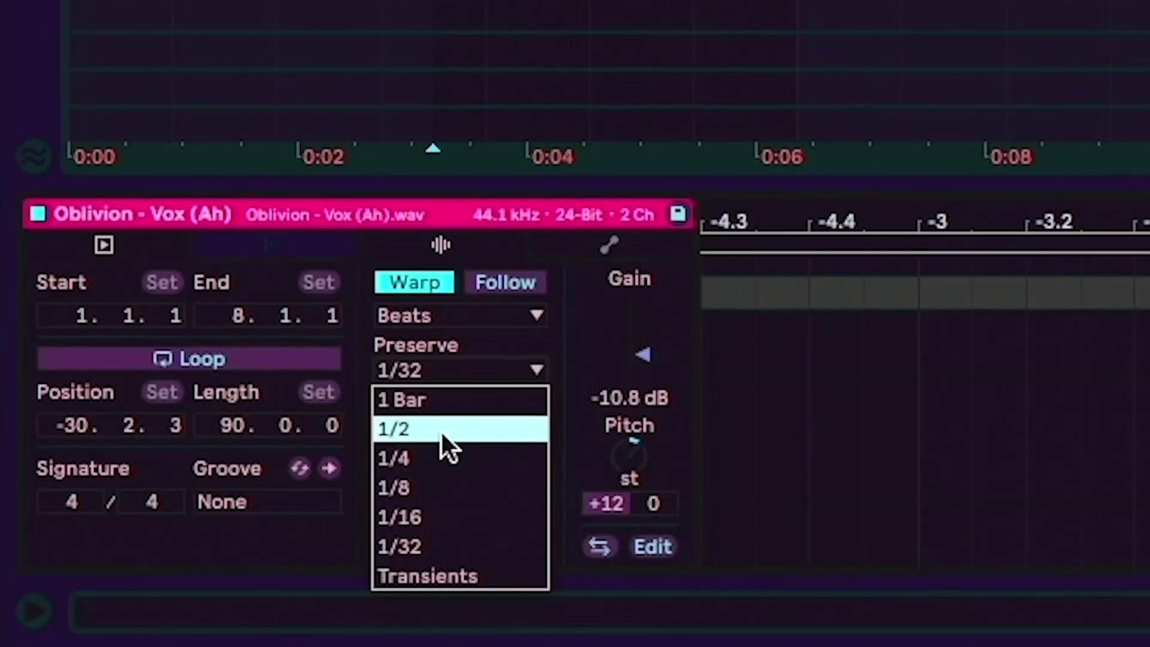
left_click(424, 356)
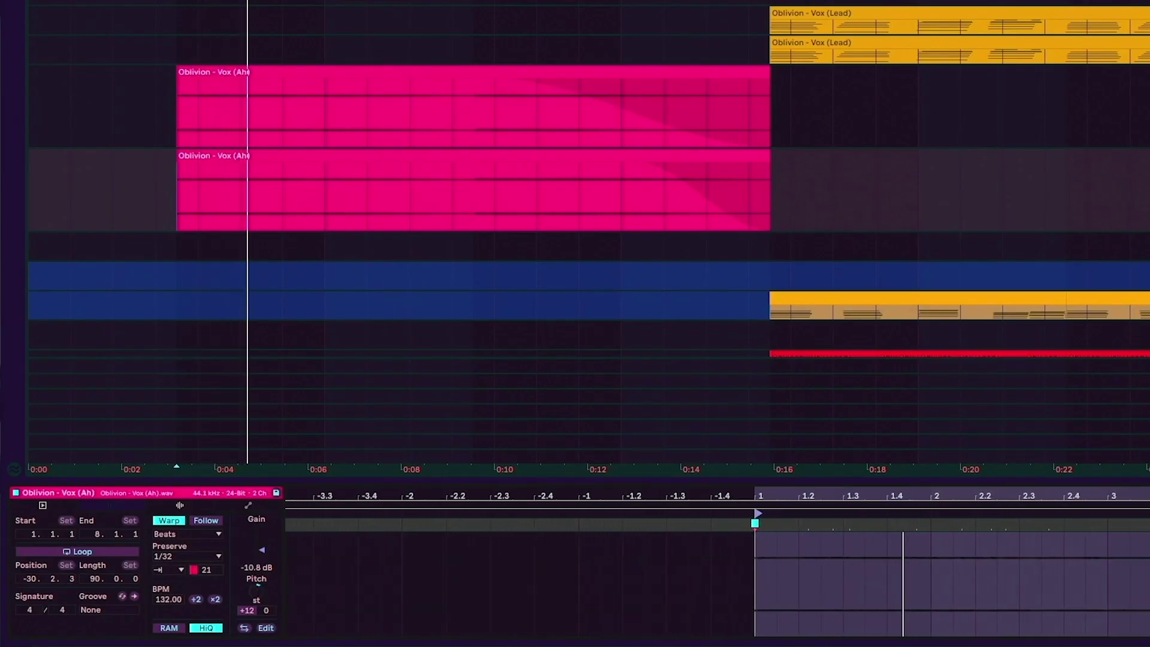
Inspect the effects on the Big Verb and Small Verb return tracks, including the TSAR-1R Reverb settings
key("shift+Tab")
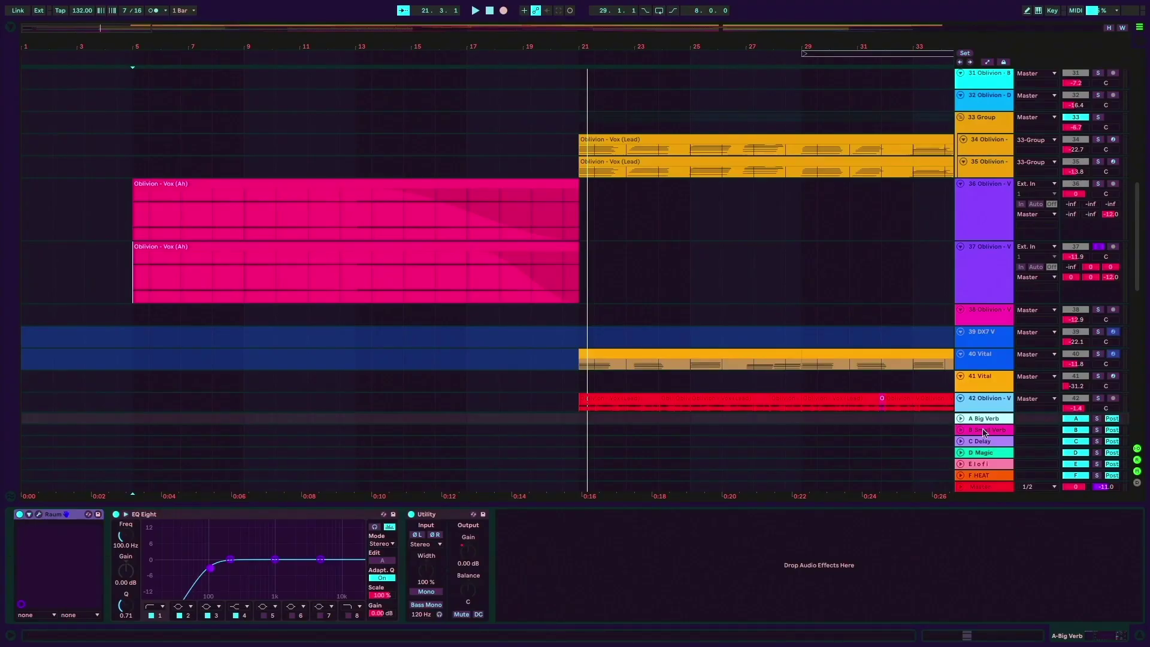
left_click(984, 431)
left_click(39, 515)
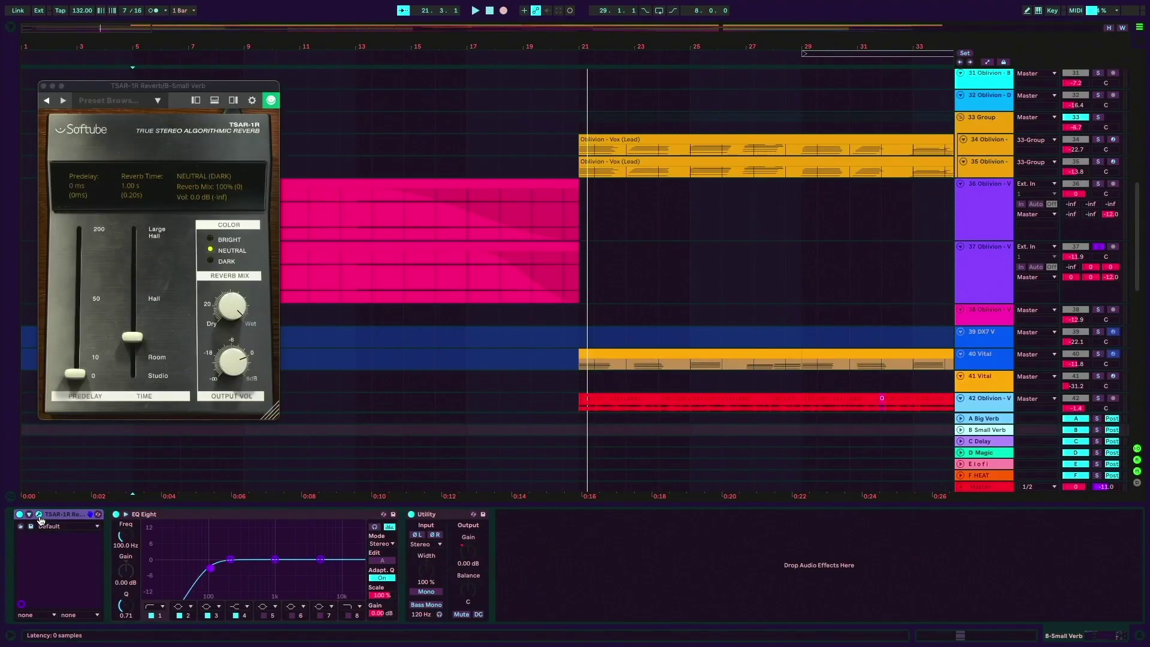
left_click(39, 515)
Inspect the effect chains on the Delay, Magic, lofi and HEAT return tracks
left_click(982, 442)
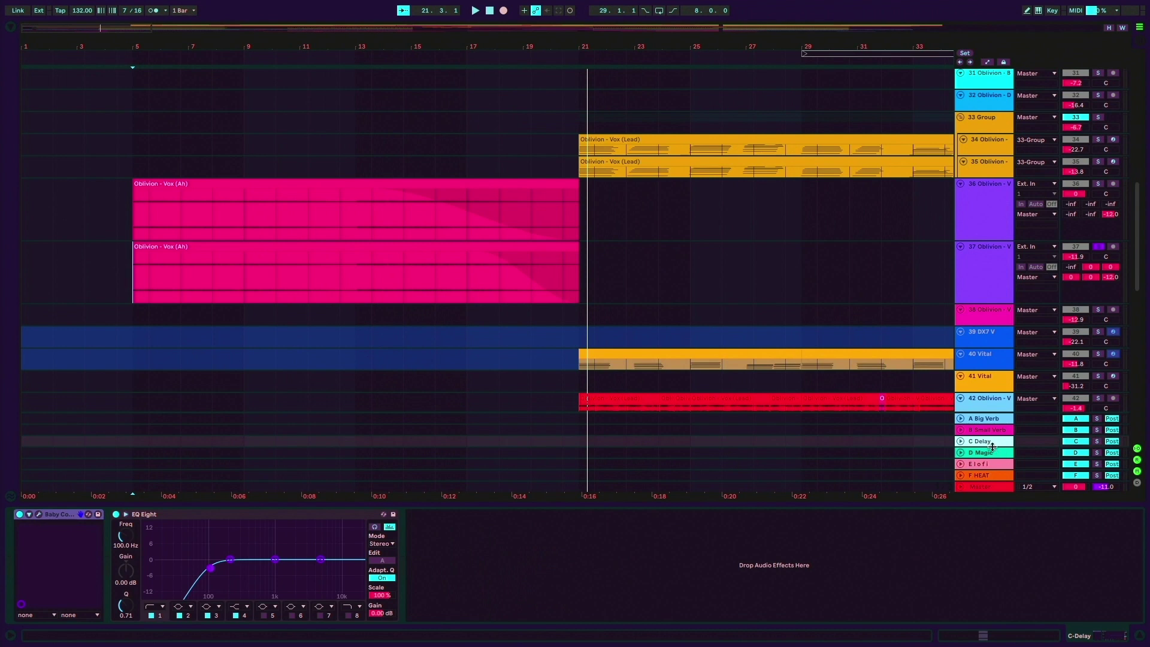
left_click(994, 453)
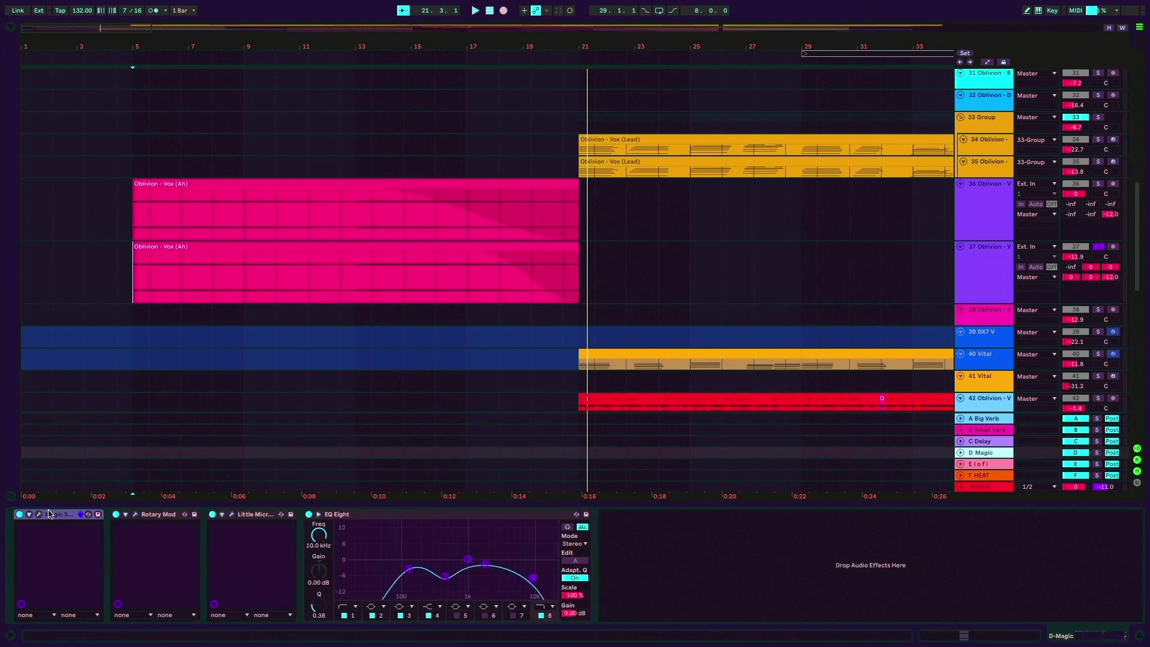
left_click(993, 464)
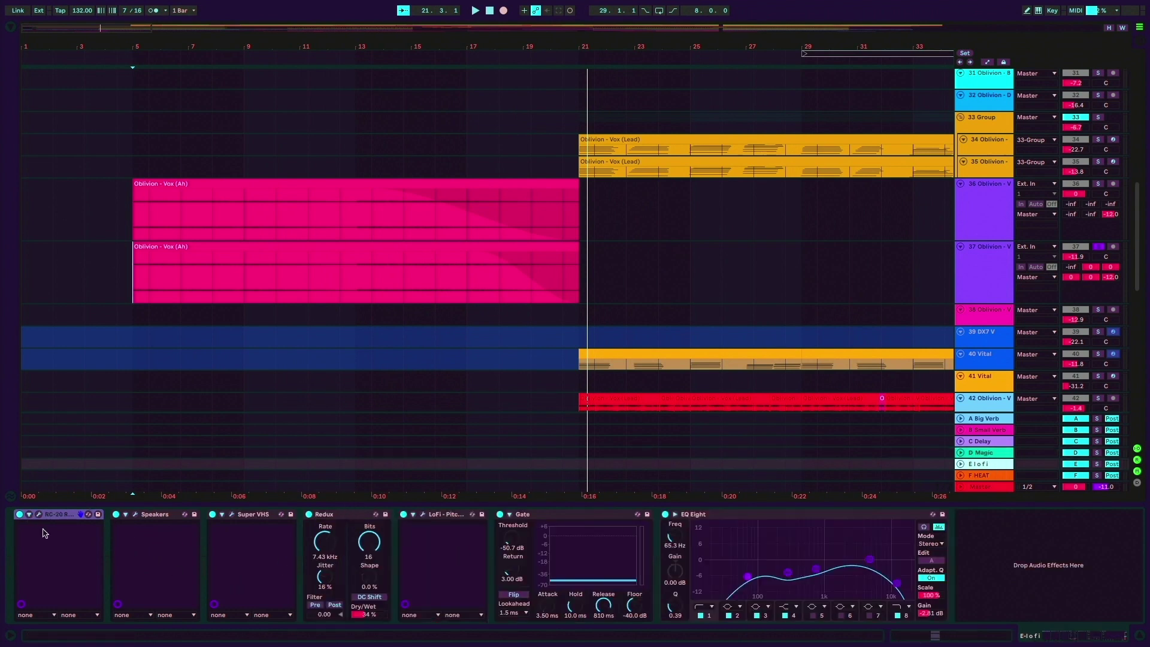
left_click(999, 476)
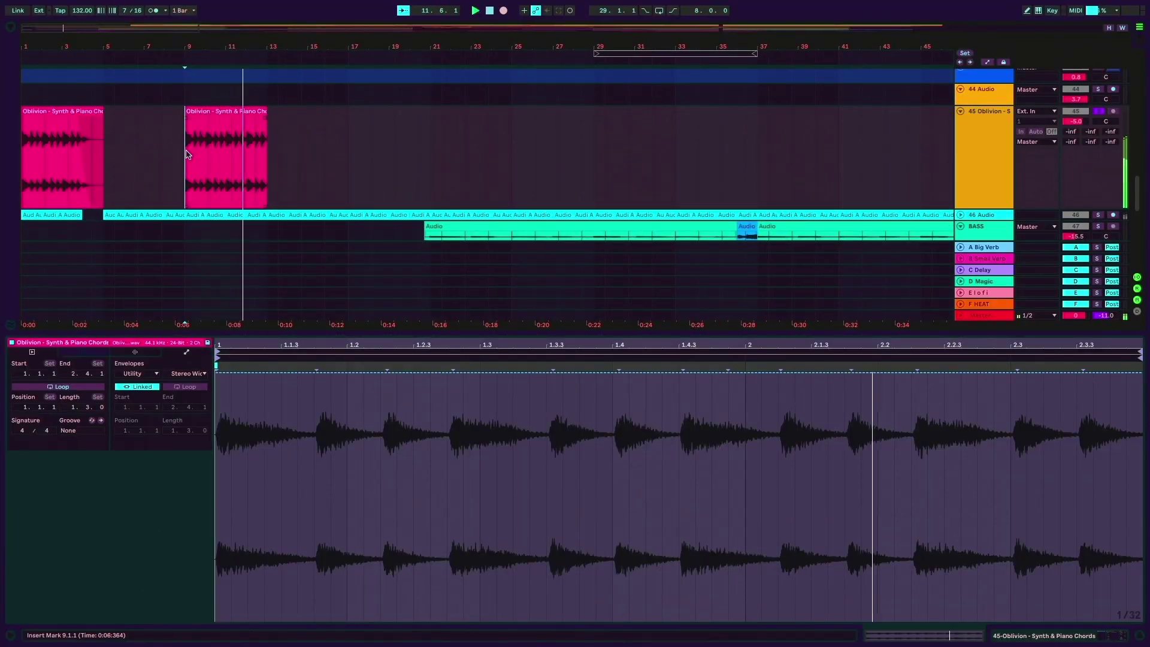
Select bars 53 to 55 of the synth and piano chords on track 45 to view the clip's waveform and settings
scroll(287, 162, "right", 5)
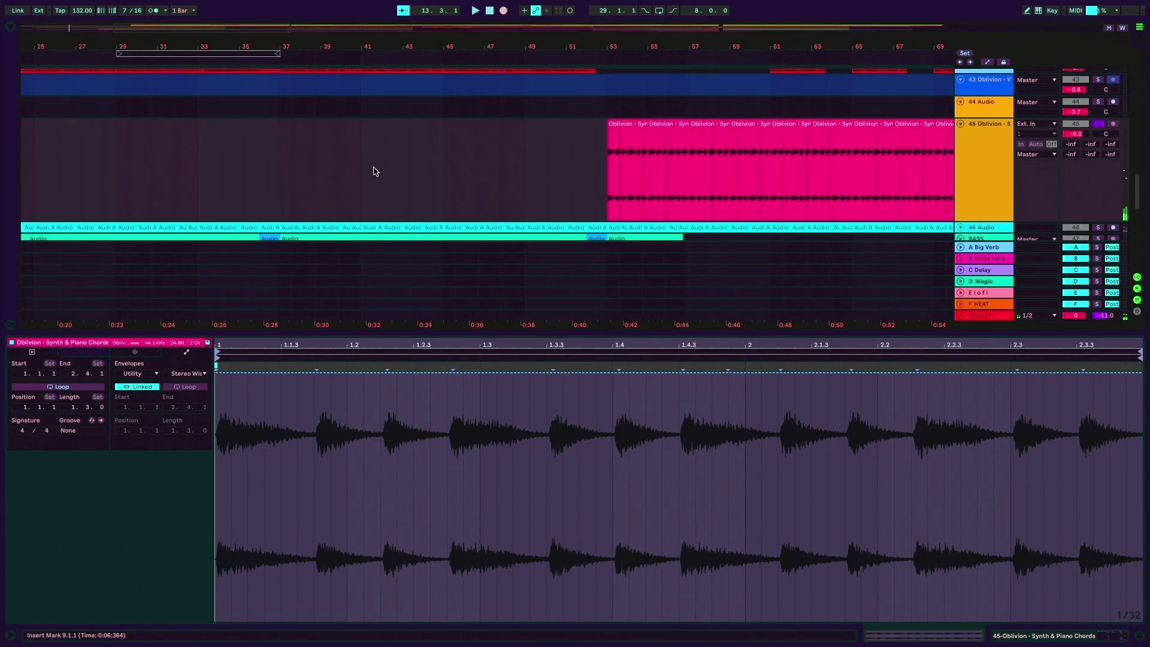
left_click_drag(601, 142, 649, 142)
scroll(611, 131, "left", 5)
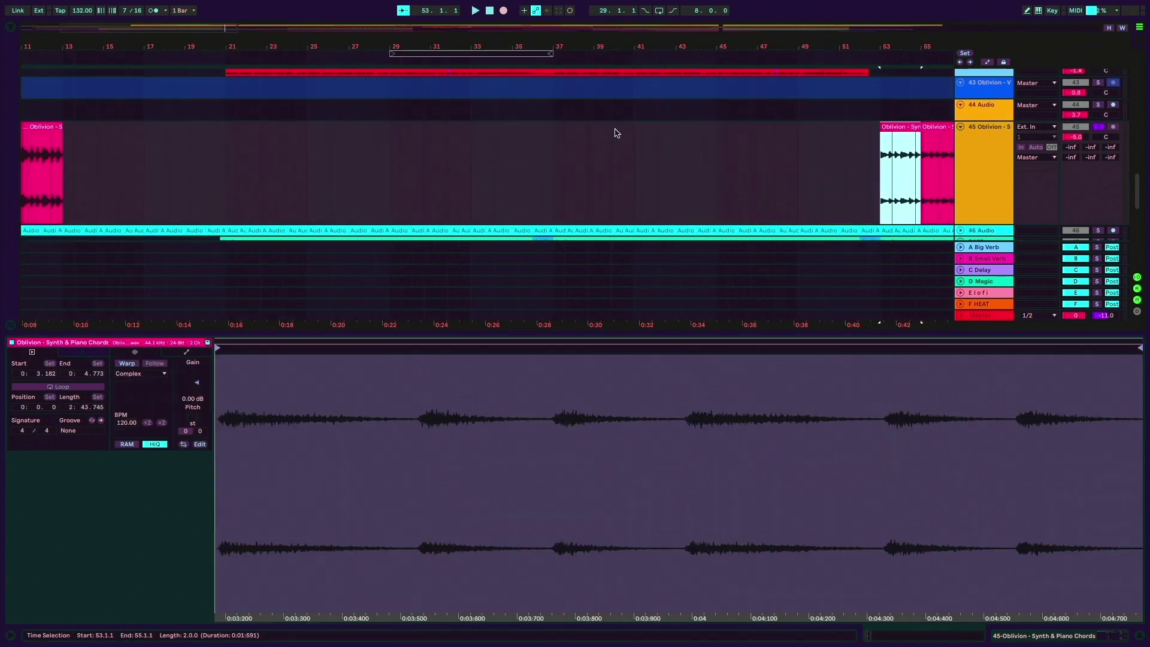
Select the synth and piano chords clip at bar 9 on track 45 and examine its transposition envelope in an enlarged clip view
left_click(214, 126)
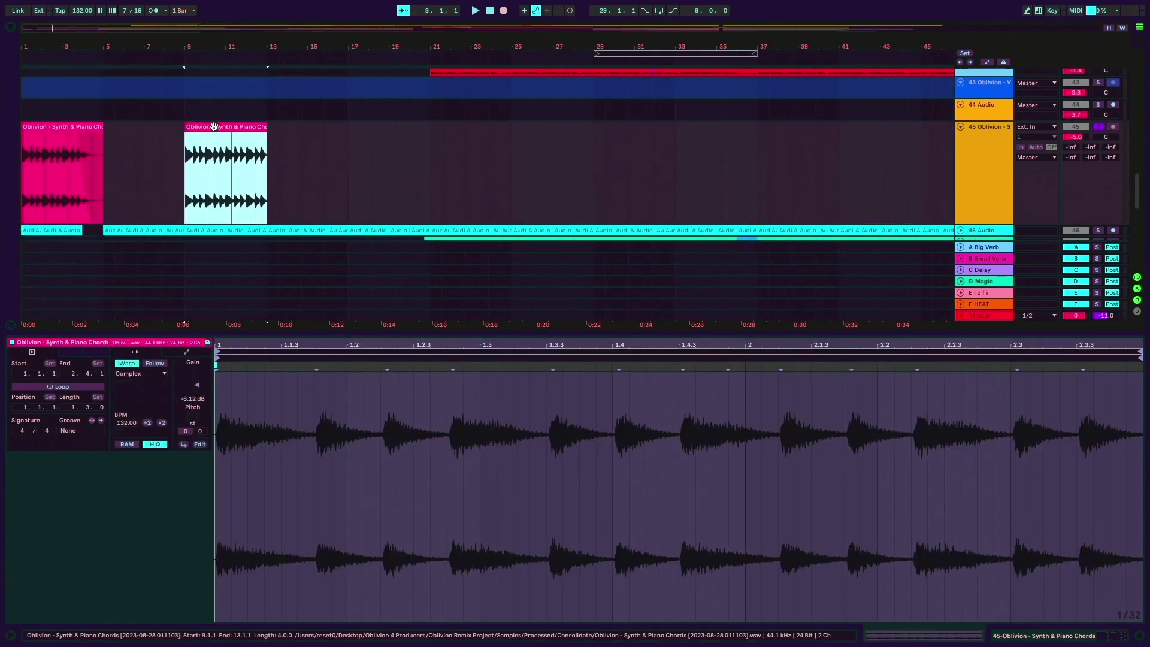
left_click(186, 351)
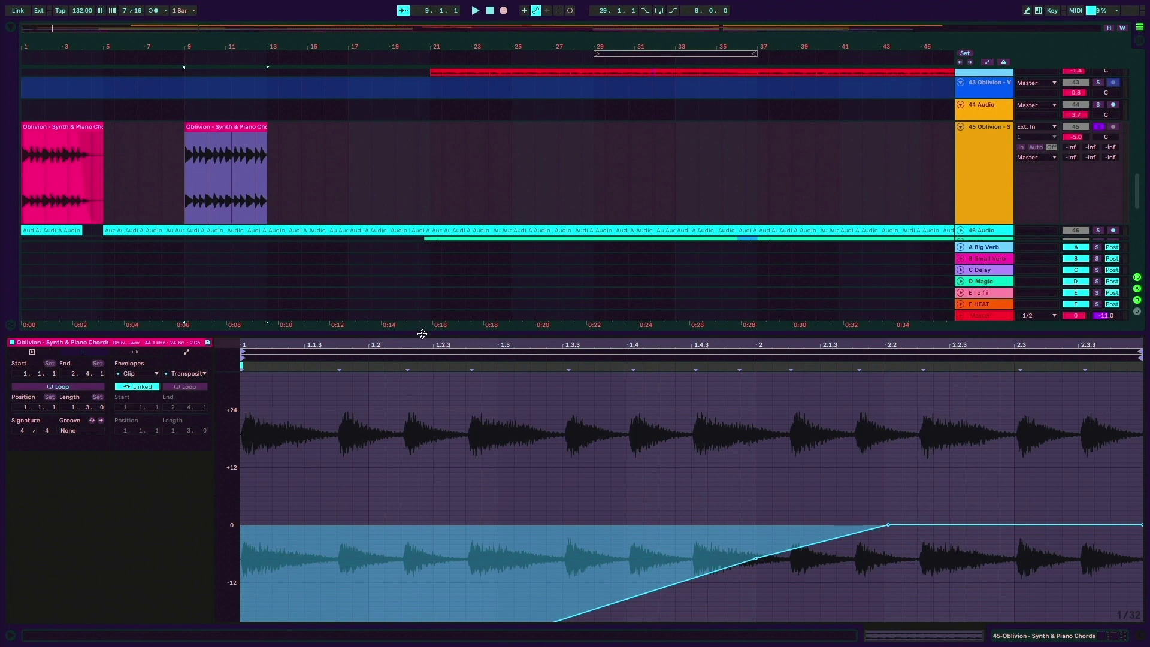
left_click_drag(422, 340, 443, 198)
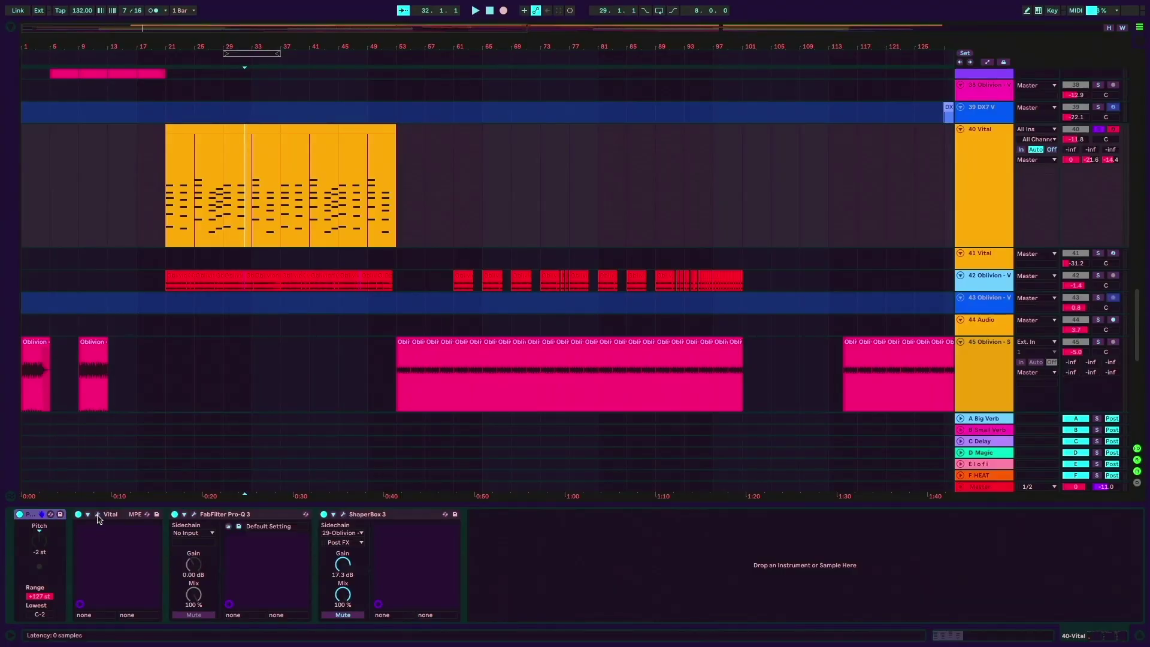
Open the Vital synth's interface on track 40
left_click(99, 515)
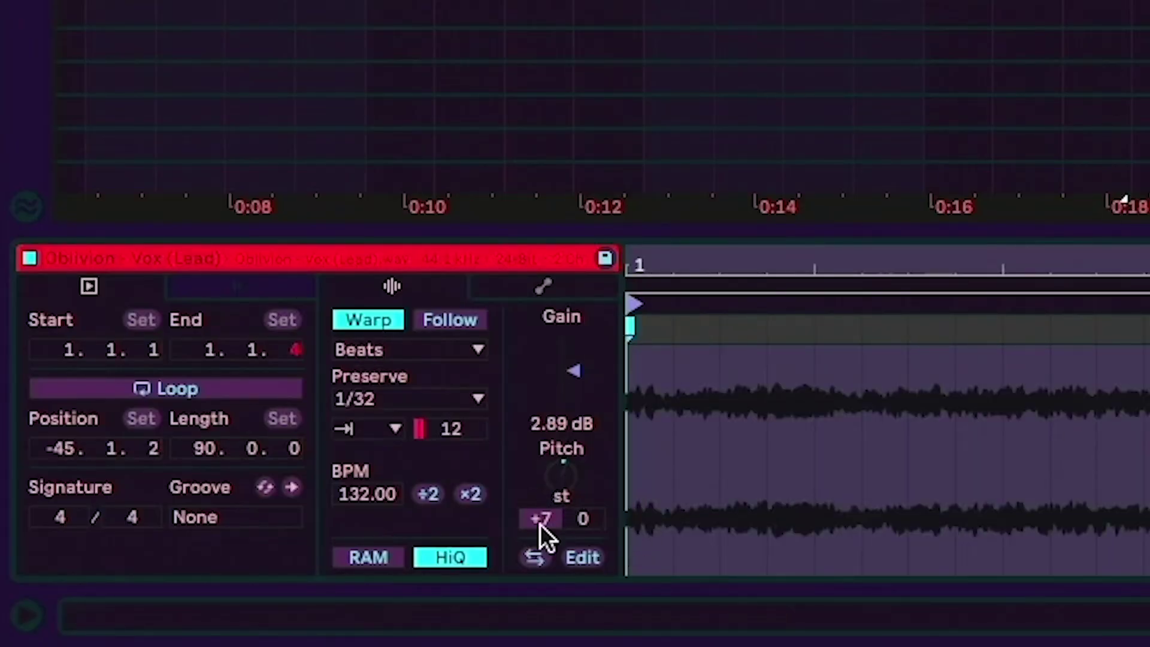
Play the Vox (Lead) part on track 42 from bar 21 and inspect its pitch setting and the Goyo and Little AlterBoy plug-ins
key("plus")
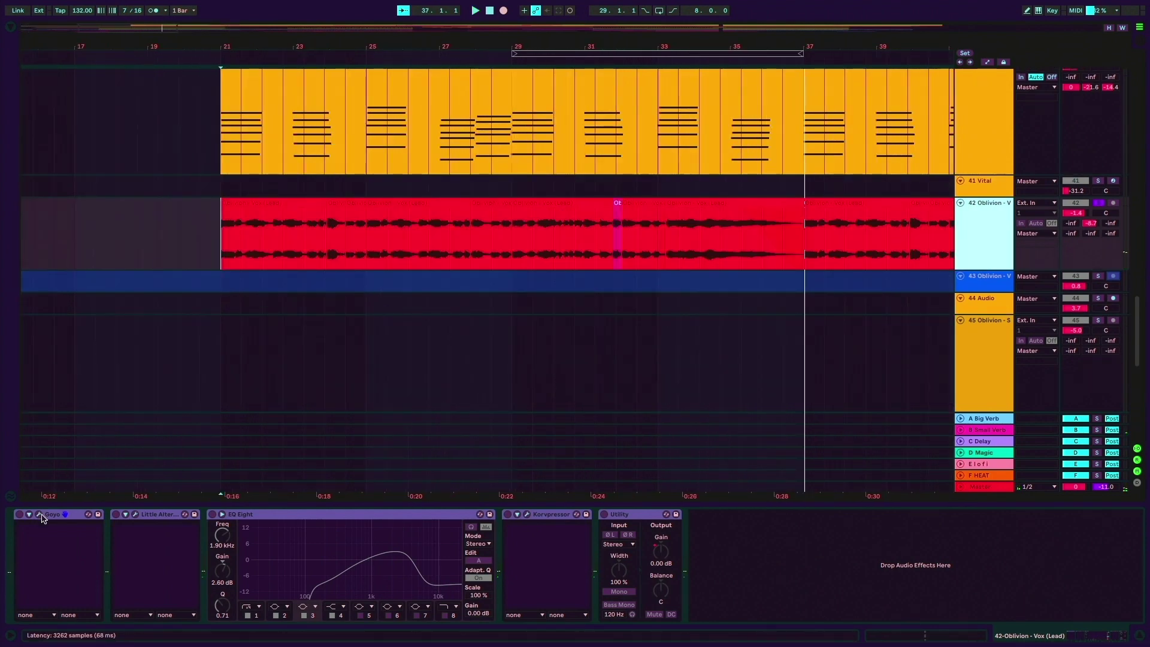
left_click(40, 514)
left_click(40, 515)
key("space")
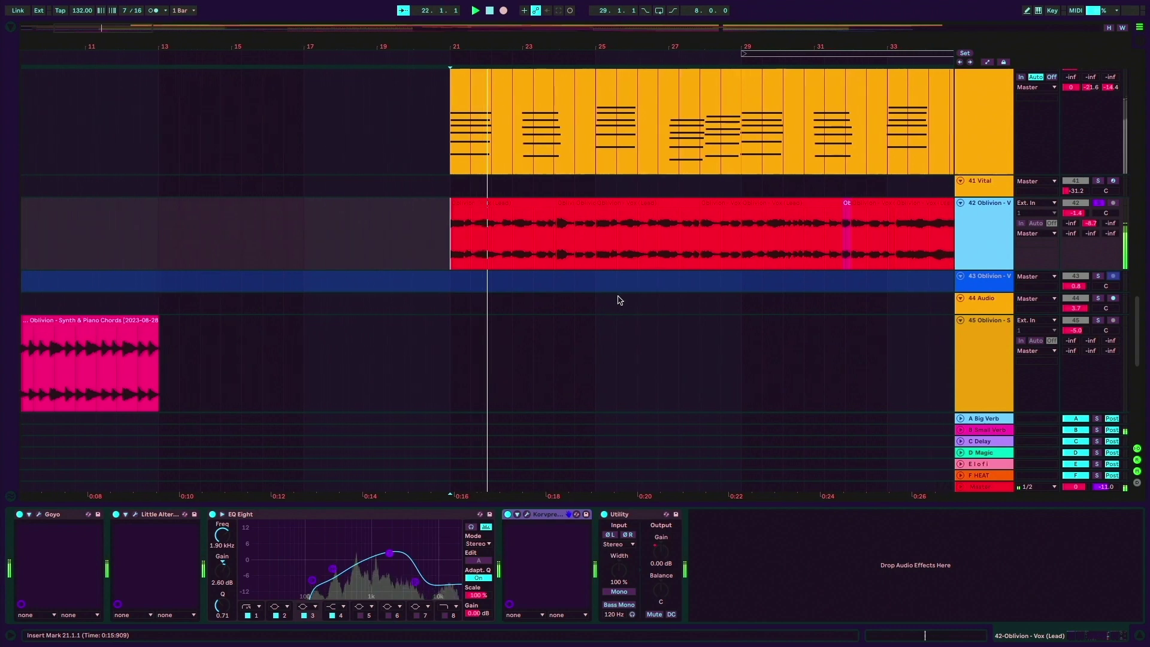
left_click(135, 514)
left_click_drag(525, 55, 559, 331)
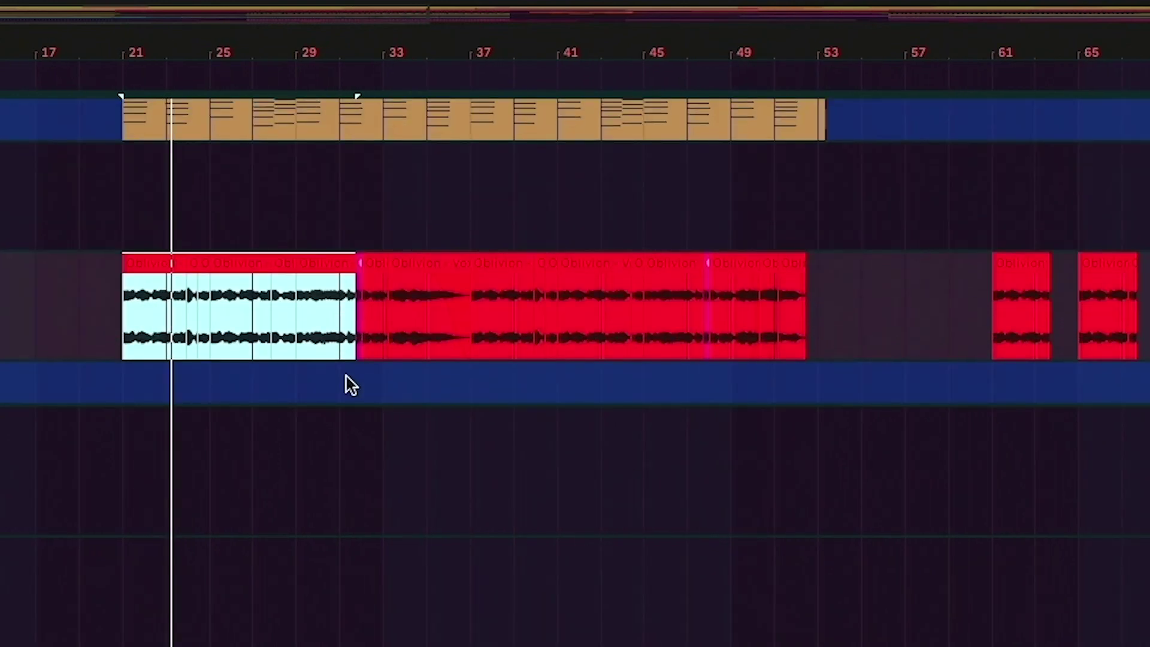
key("plus")
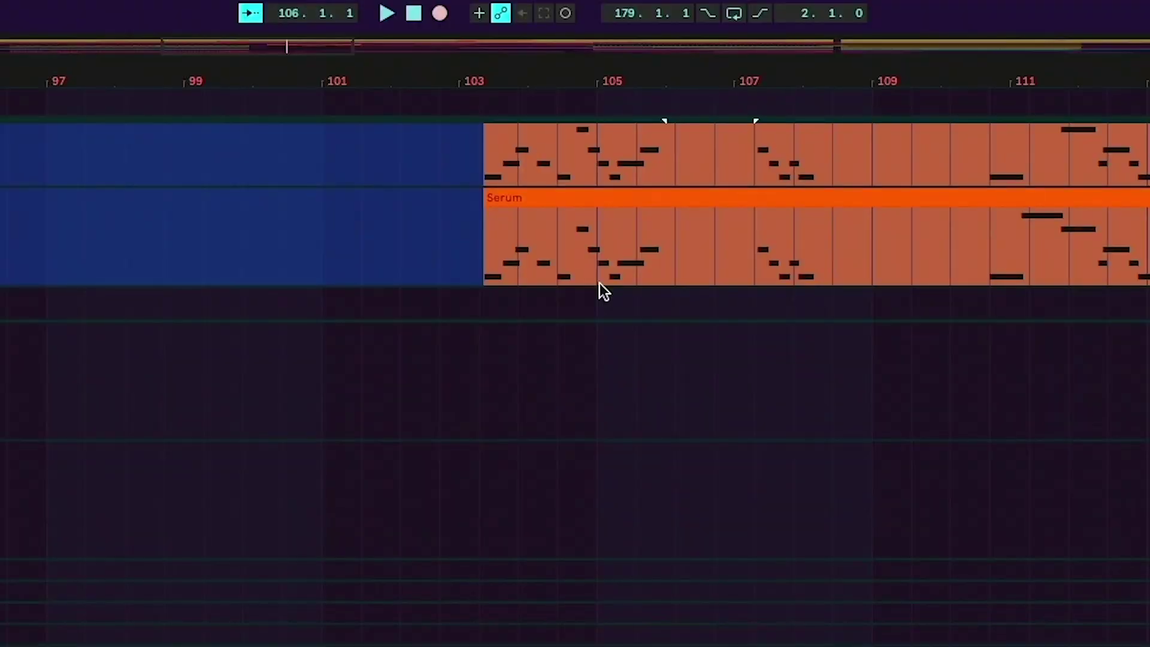
Play the Serum clips from 103.3.1, just before they begin
left_click(490, 282)
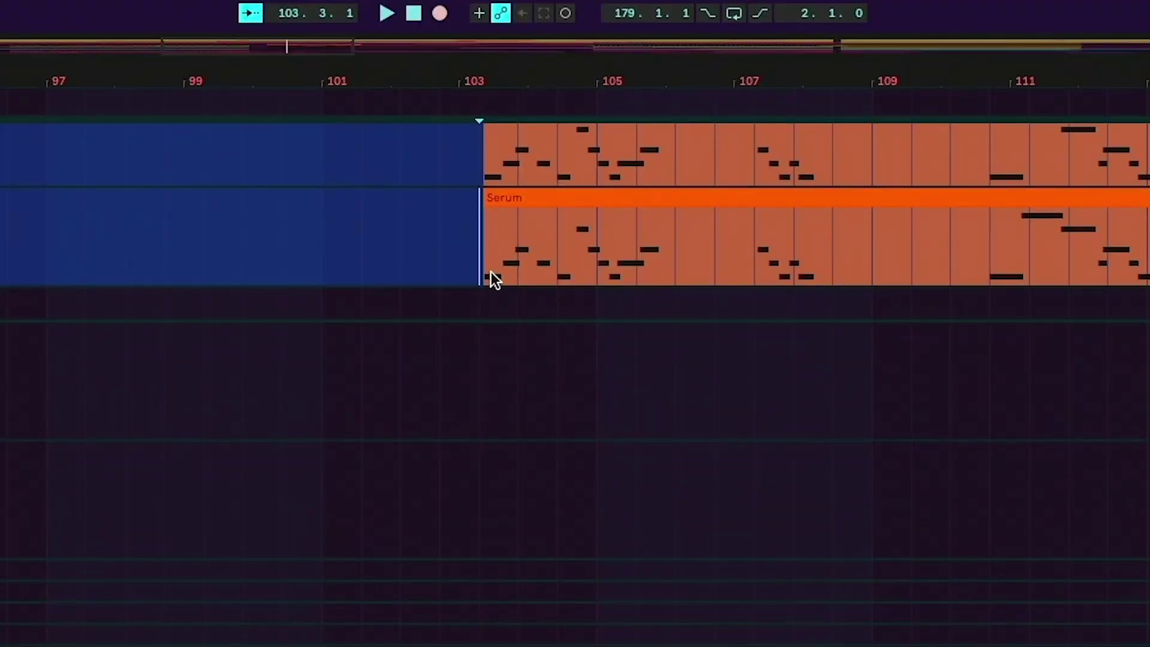
key("space")
scroll(490, 272, "down", 2)
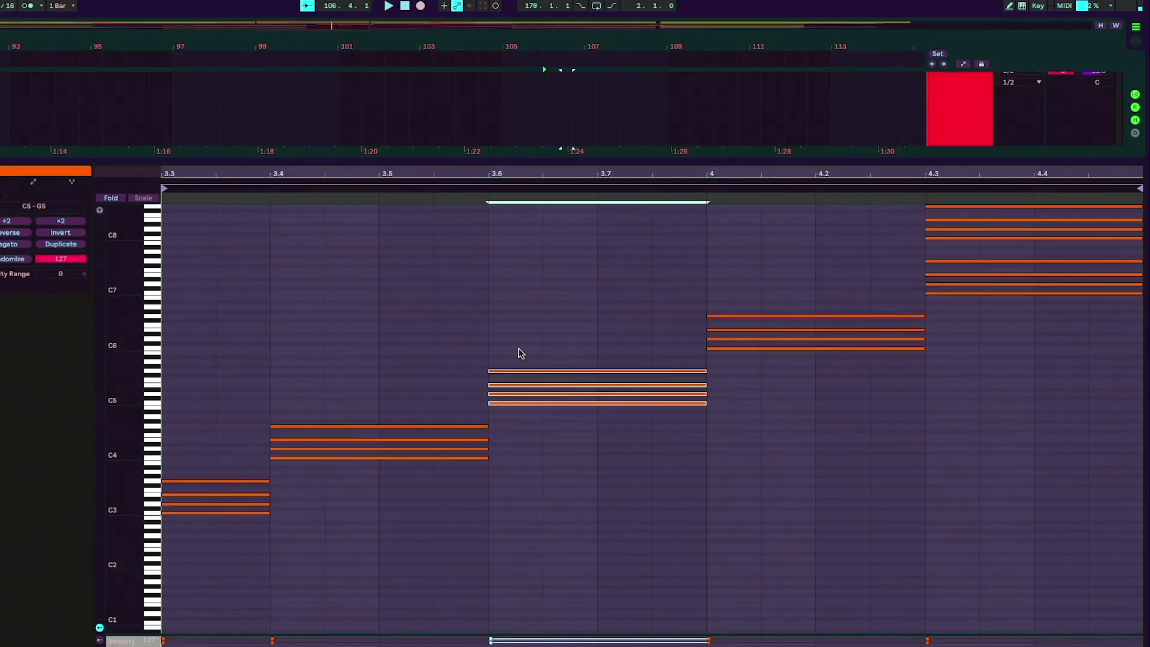
Shift the selected C5 to G5 chord in the Serum clip up and down by octaves
key("shift+Up")
key("shift+Down")
key("shift+Up")
key("shift+Down")
key("shift+Down")
key("shift+Down")
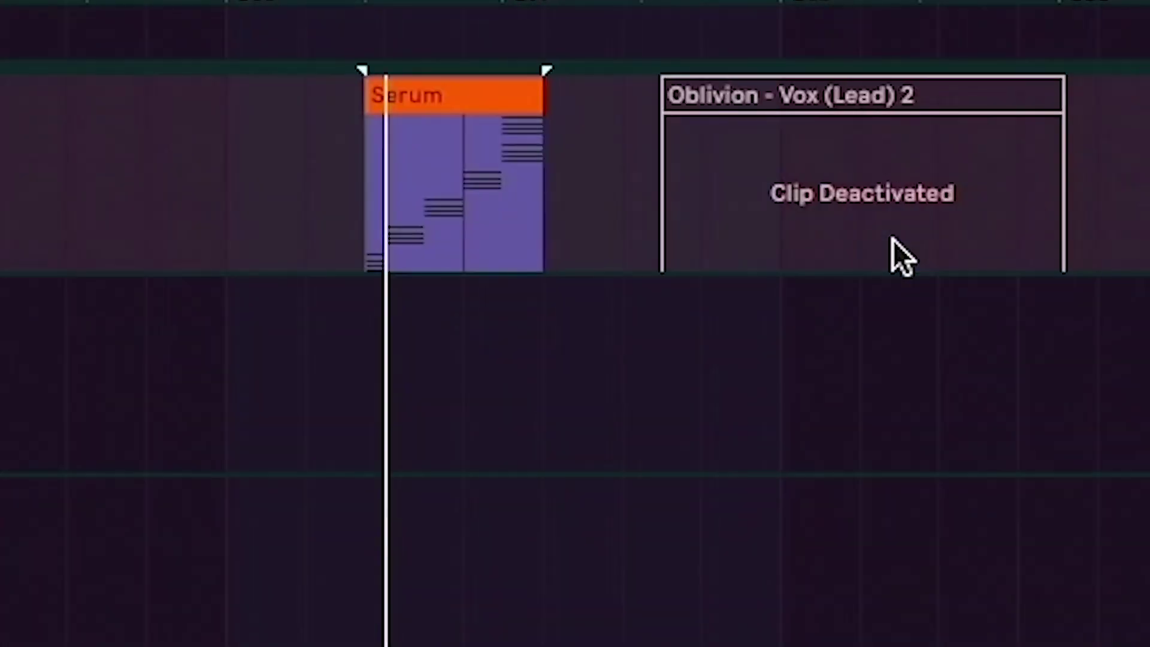
Inspect the notes of the first Vox (Lead) MIDI clip on track 36 and zoom in on the sampler's loop region
scroll(893, 239, "up", 3)
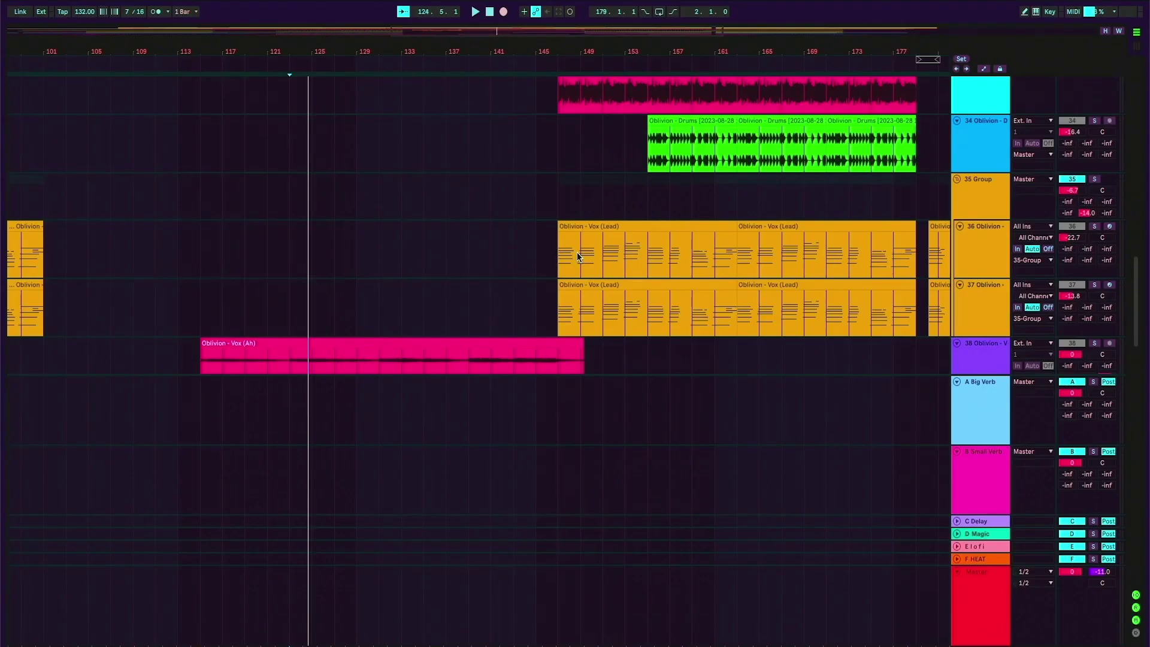
scroll(577, 253, "left", 10)
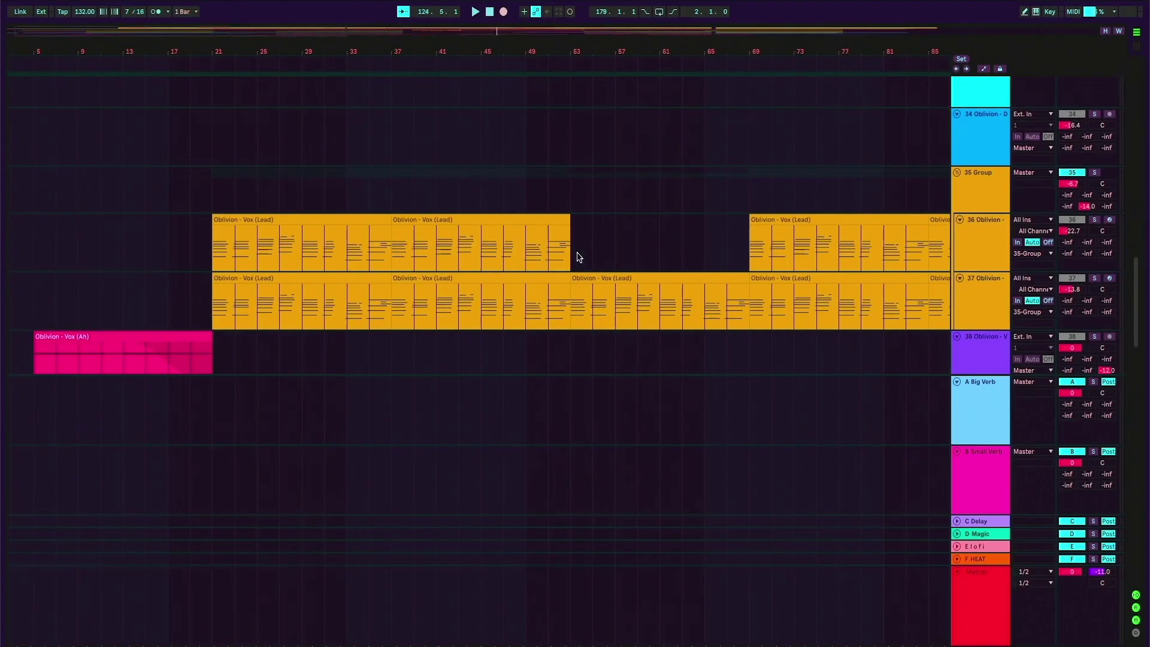
double_click(241, 218)
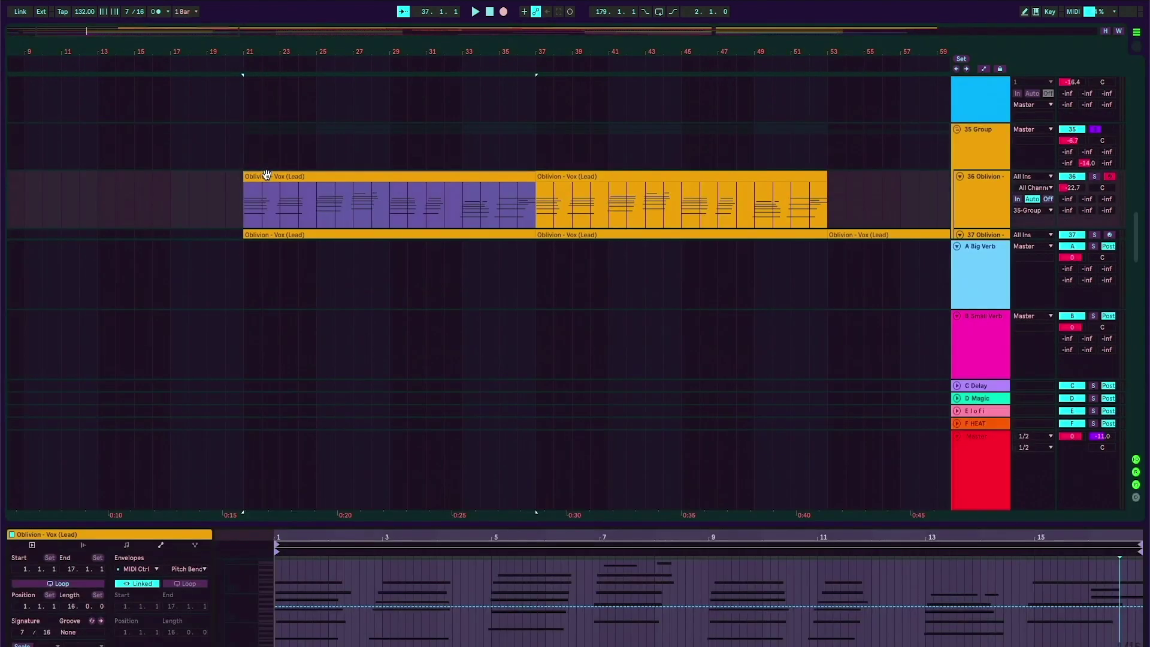
left_click(134, 545)
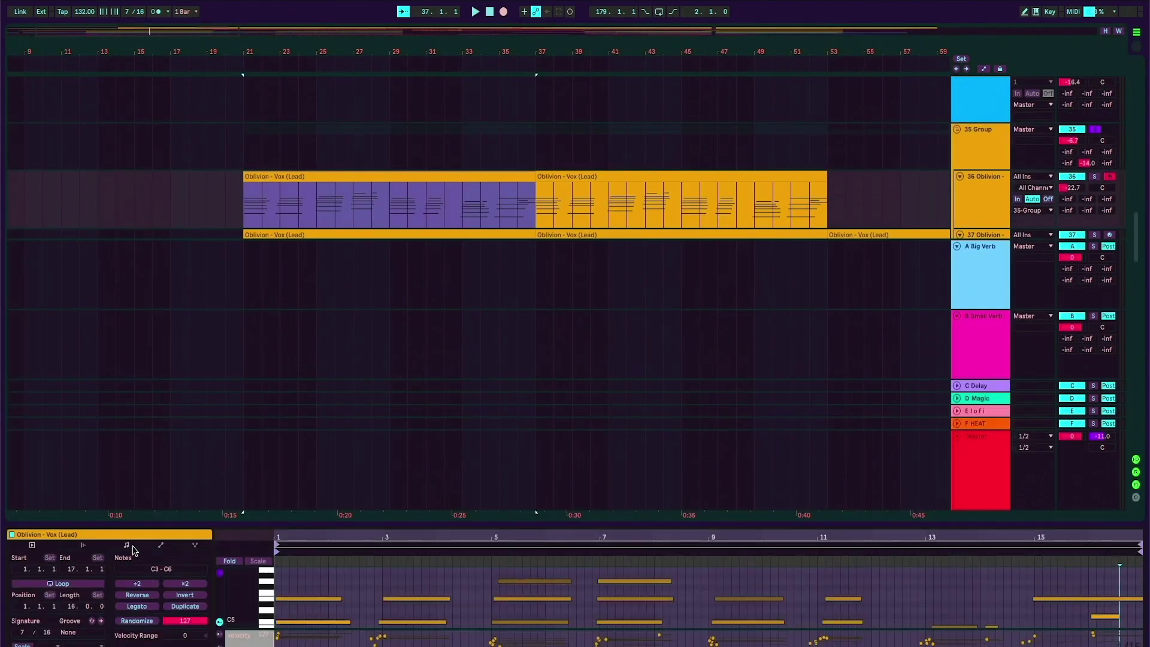
key("shift+Tab")
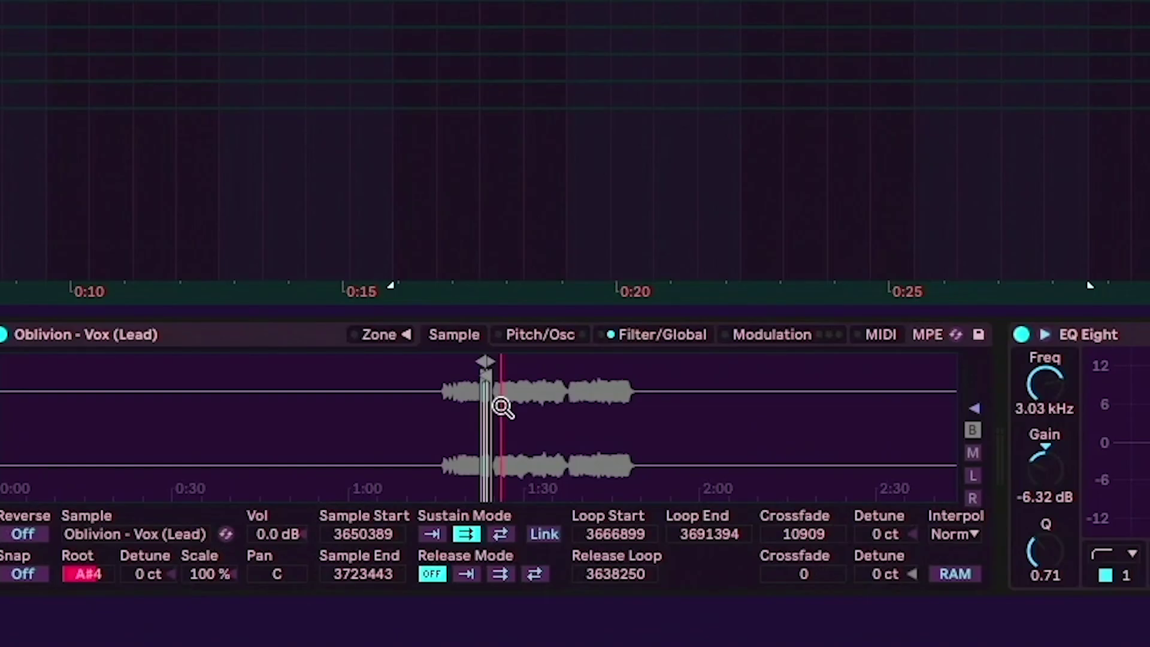
left_click_drag(501, 407, 479, 419)
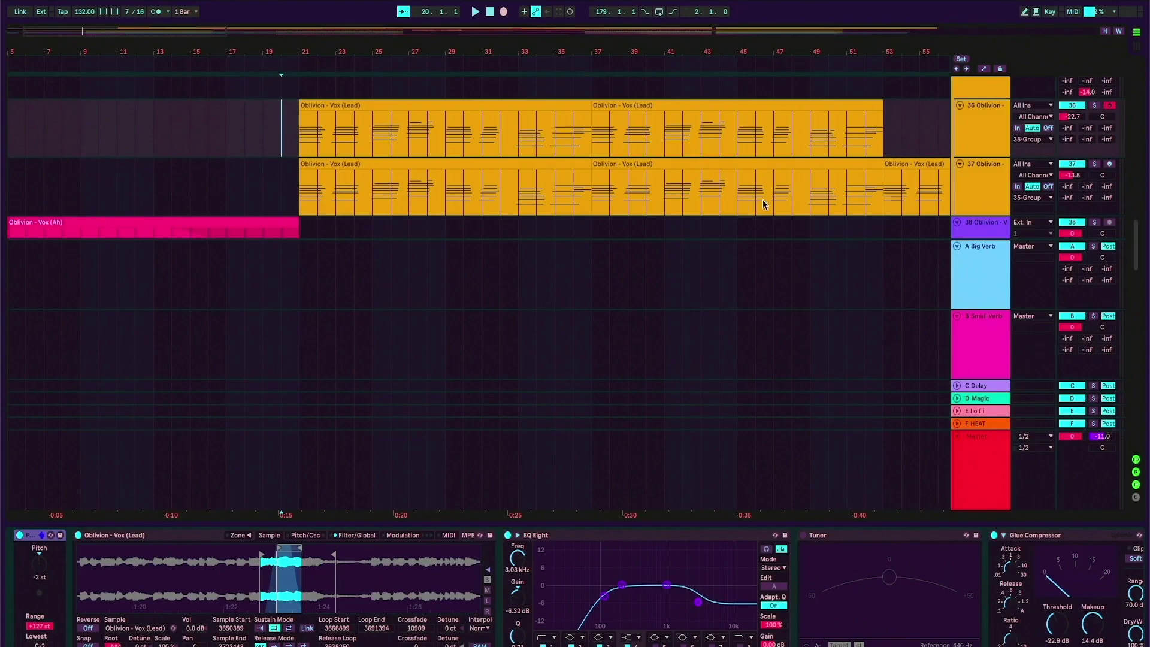
Play the layered Vox (Lead) sampler tracks 36 and 37 from bar 21 while viewing the 35 Group effect chain
left_click(964, 171)
left_click(328, 126)
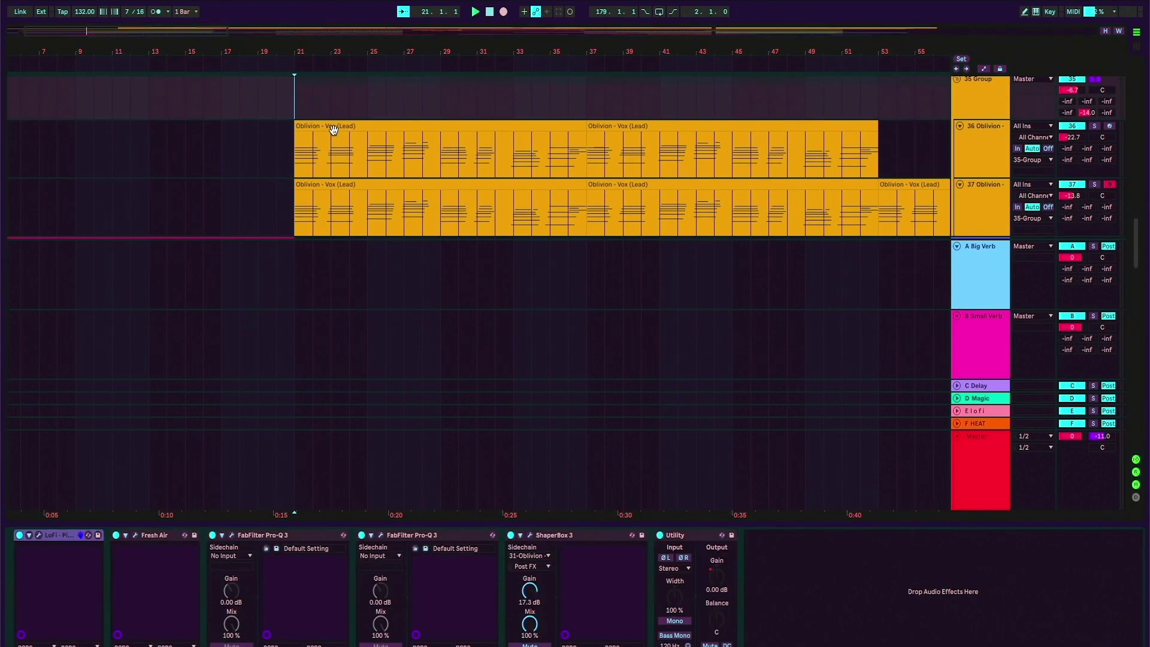
scroll(334, 134, "left", 2)
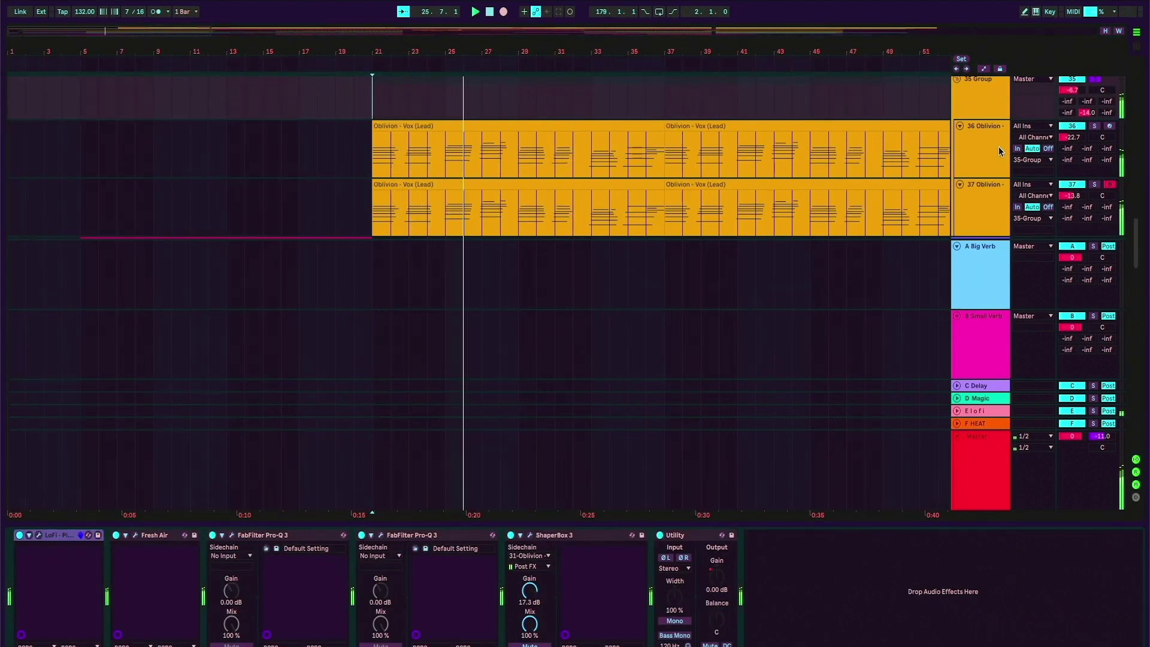
scroll(783, 168, "down", 1)
scroll(783, 169, "down", 1)
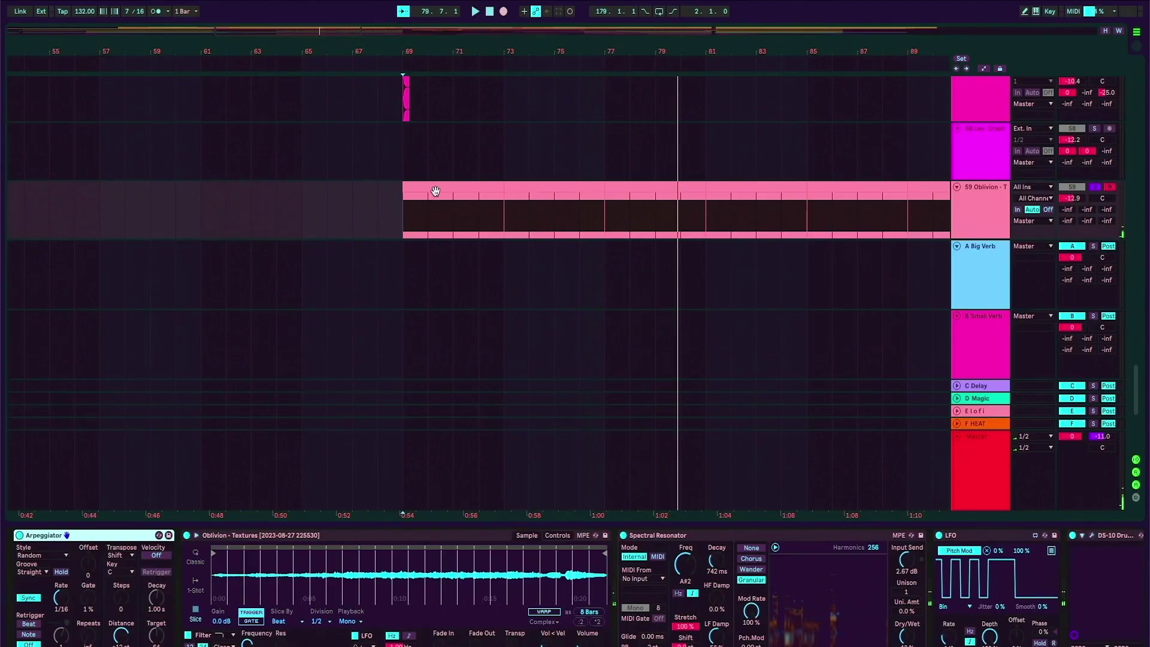
Open the first textures clip at bar 69 on track 59 and examine its stacked C1 to B2 notes
left_click(436, 191)
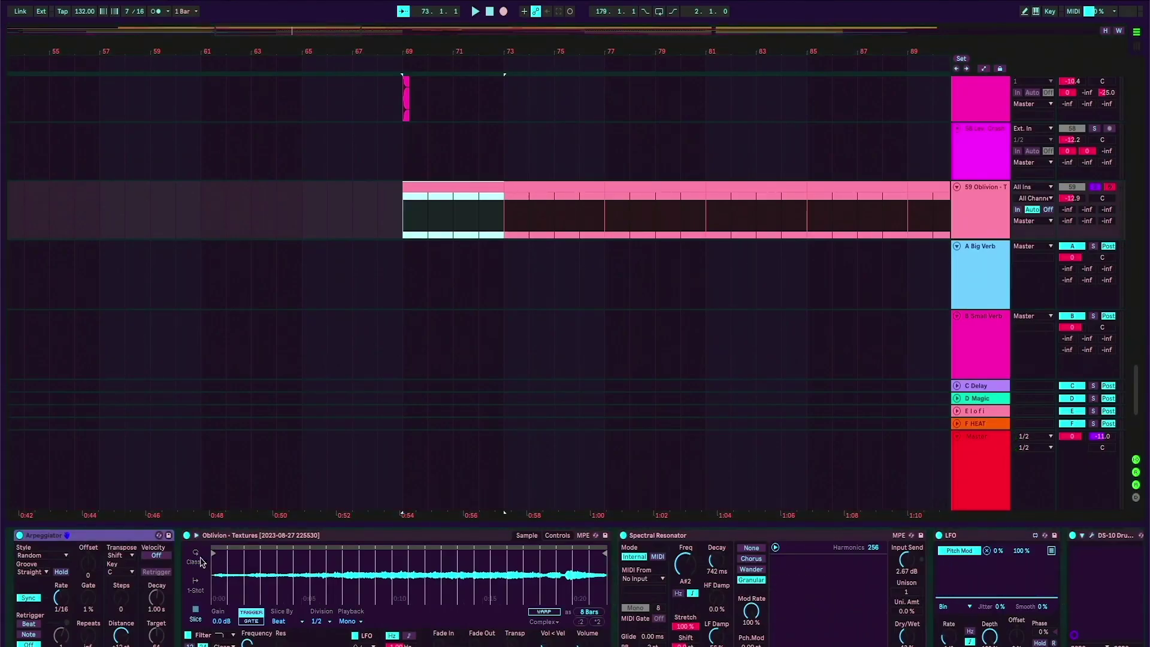
left_click(196, 559)
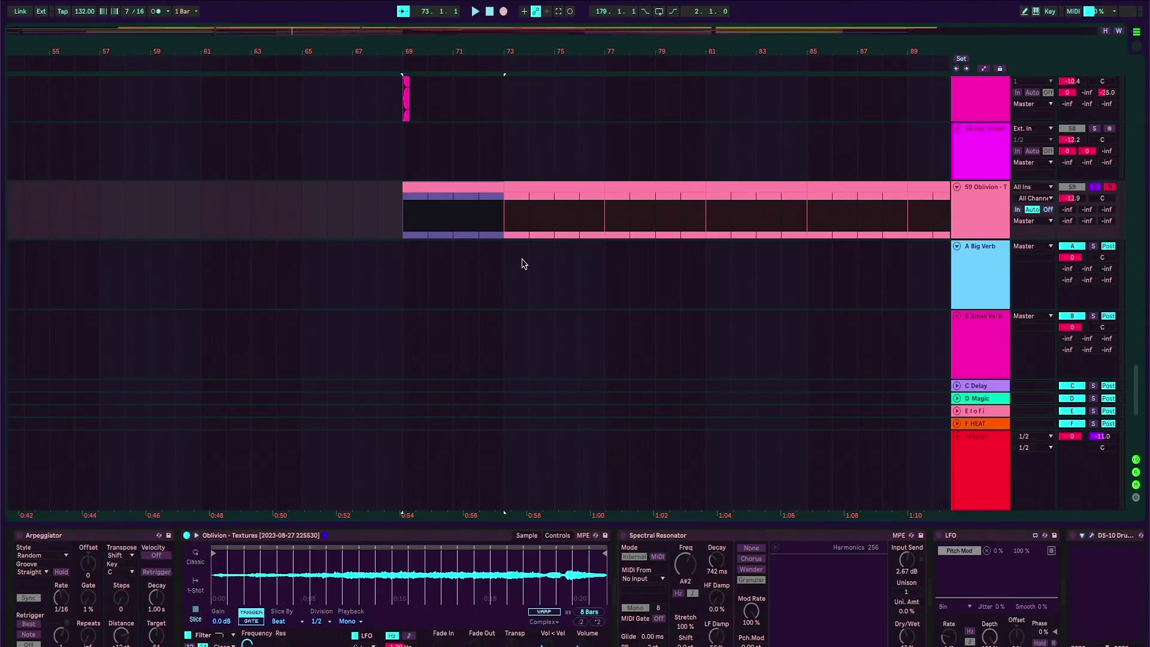
double_click(452, 181)
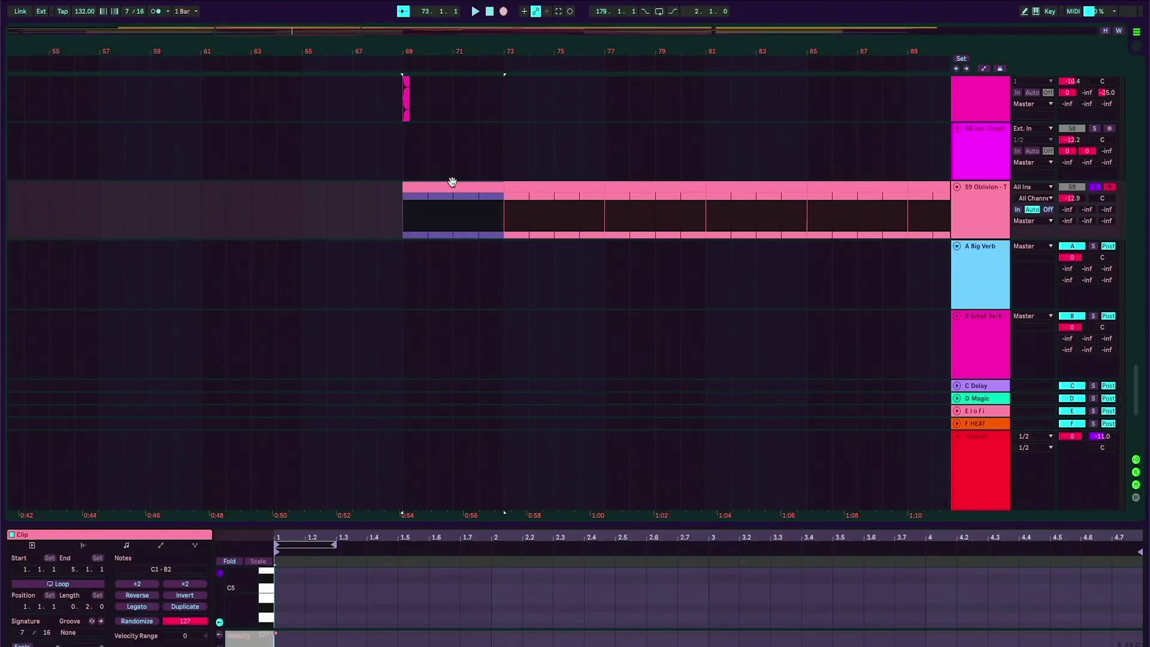
left_click_drag(445, 522, 422, 356)
scroll(396, 604, "down", 10)
scroll(395, 616, "up", 7)
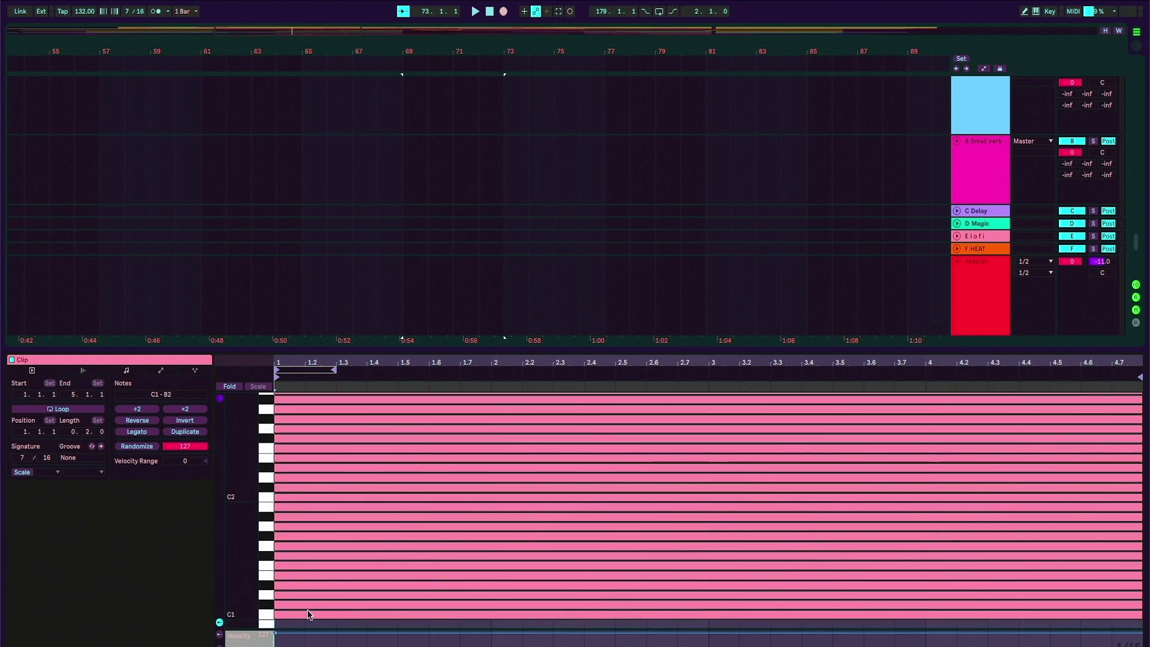
scroll(302, 618, "up", 1)
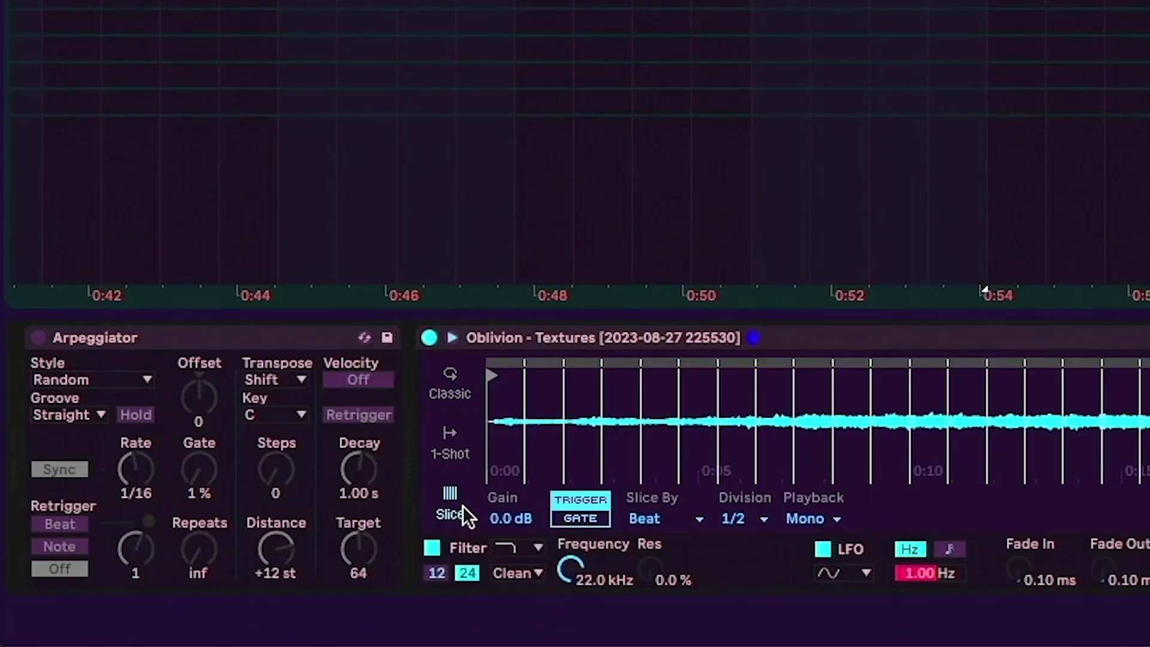
Turn on the Arpeggiator before the sliced textures sample on track 59 and play the clip
left_click(38, 337)
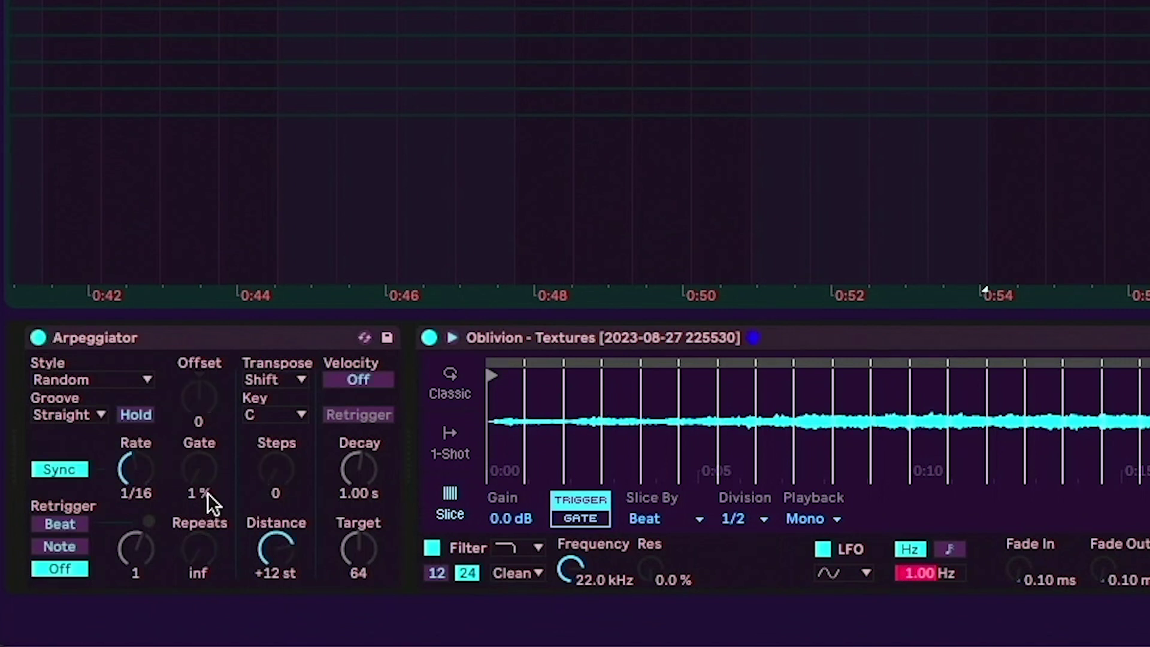
key("space")
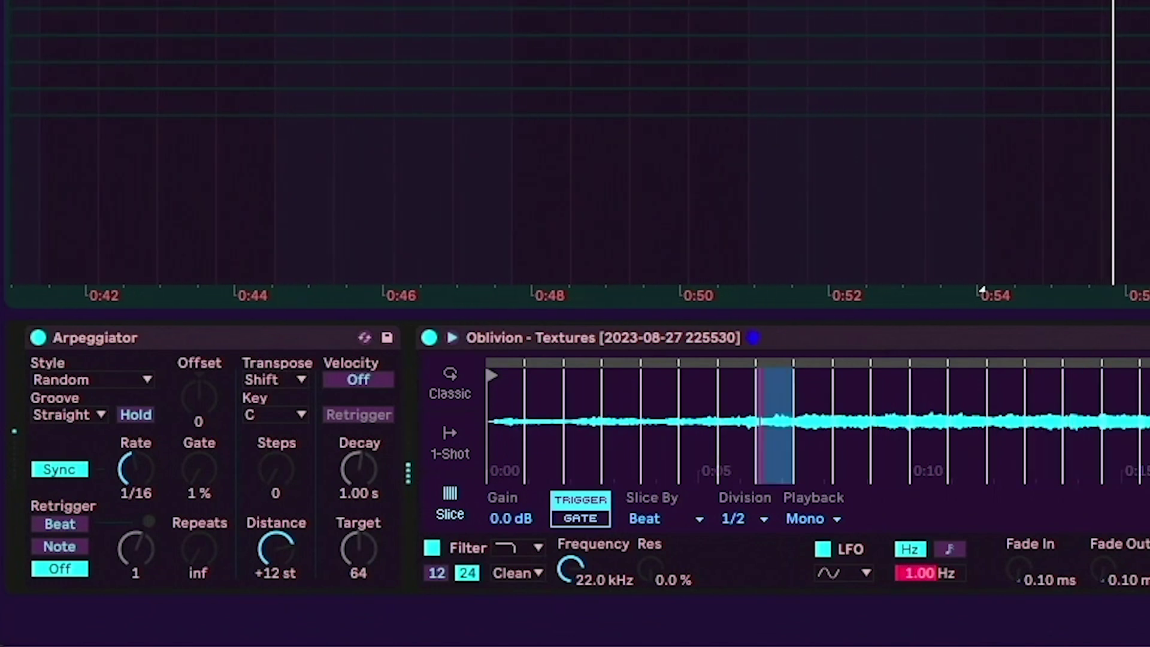
Review the Spectral Resonator, LFO and Drum Buss in track 59's effect chain and turn on Auto Pan
scroll(954, 346, "right", 5)
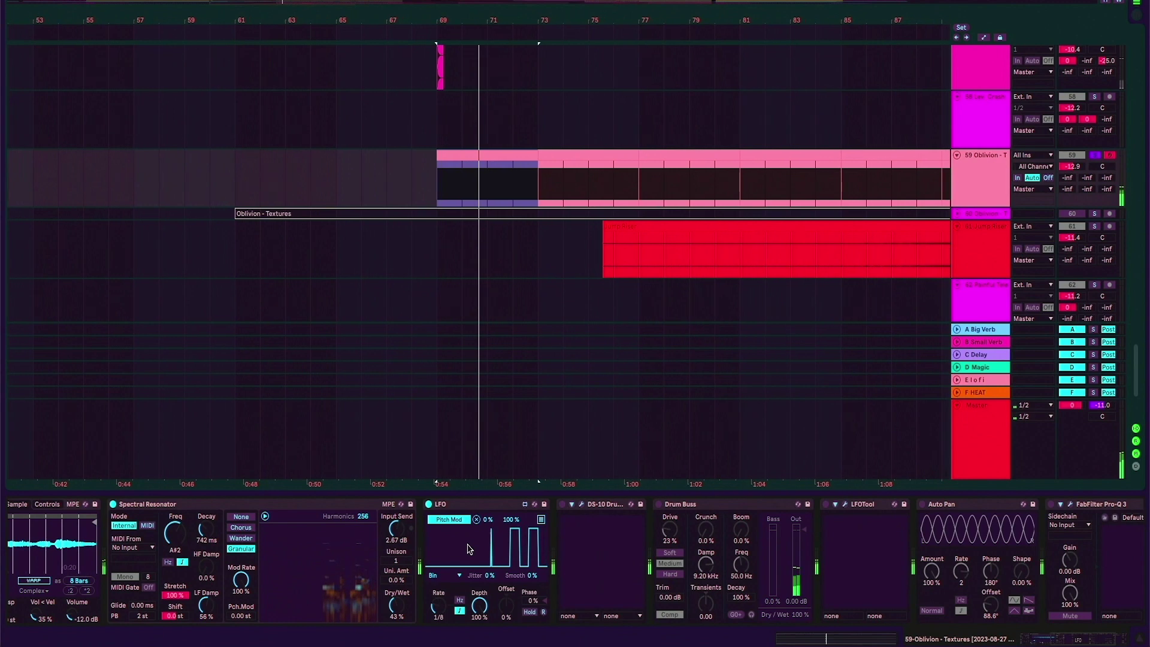
scroll(469, 549, "right", 5)
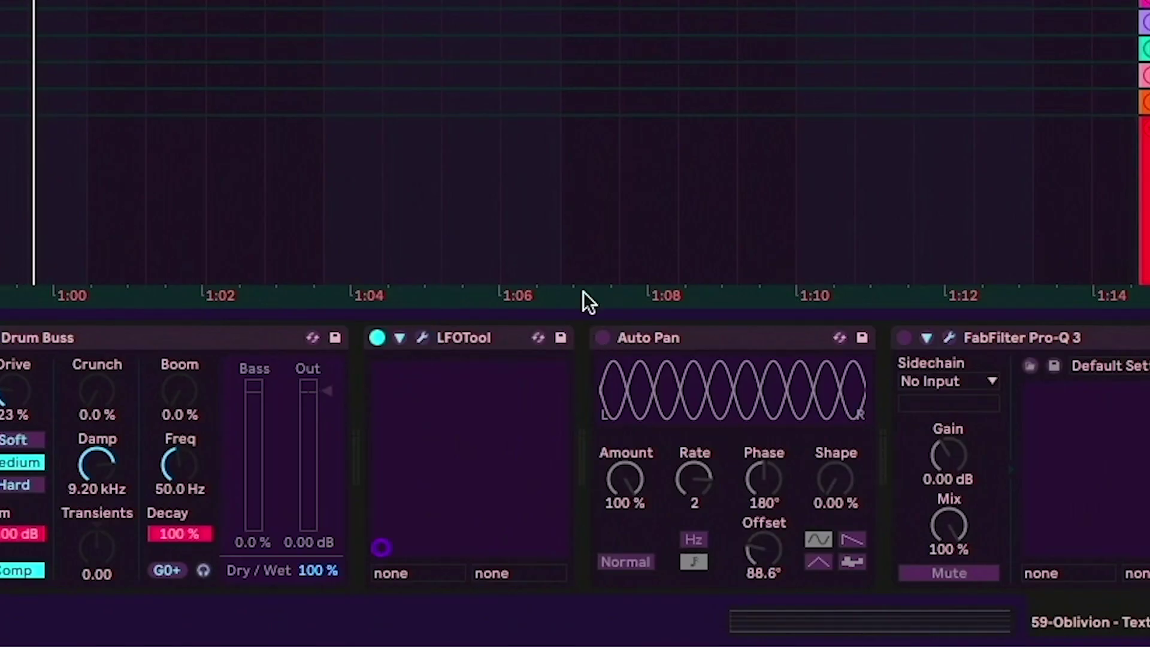
left_click(602, 338)
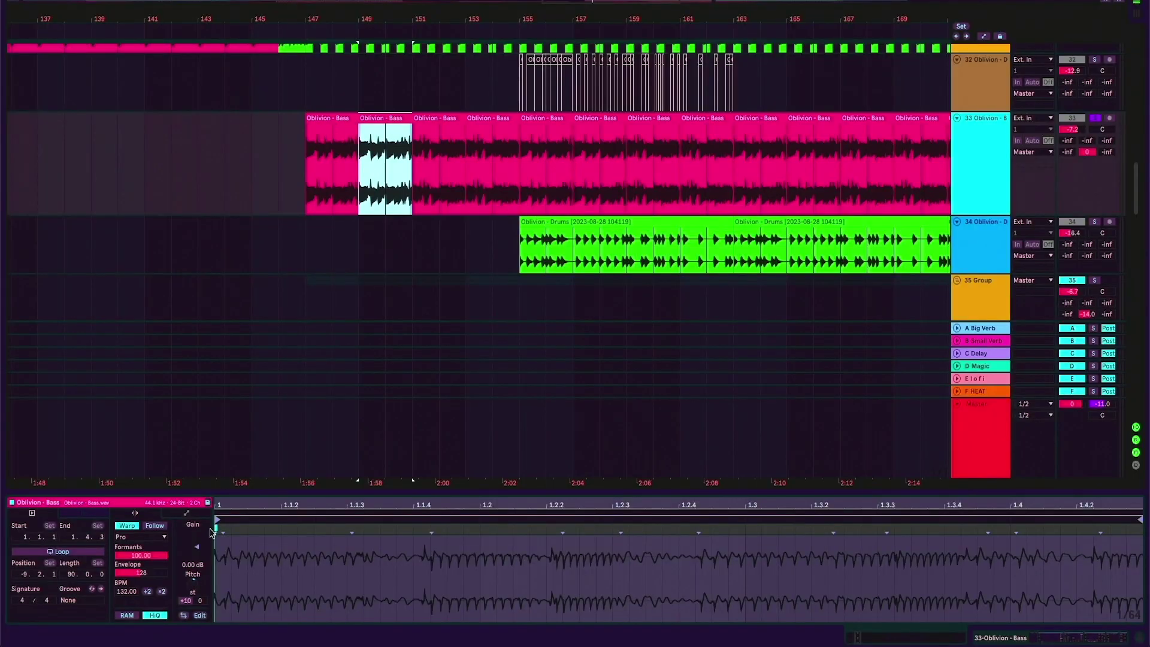
Compare the pitch settings of the bass clips at bars 151, 153 and 147 on track 33 and inspect the track's effect chain
left_click(442, 119)
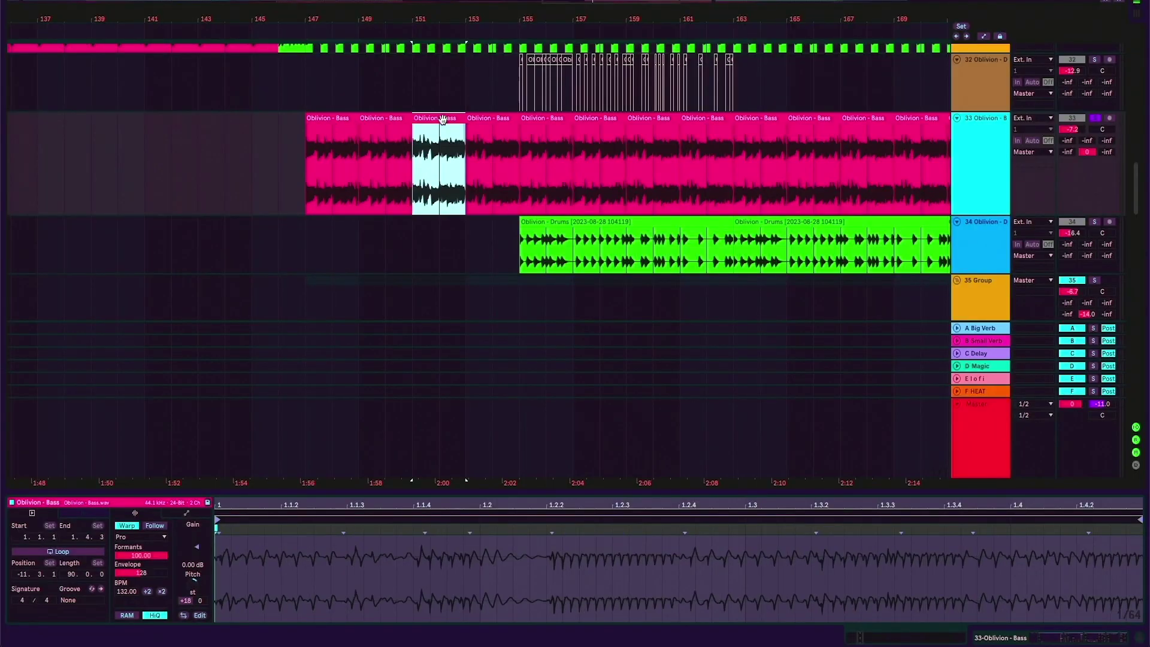
left_click(492, 118)
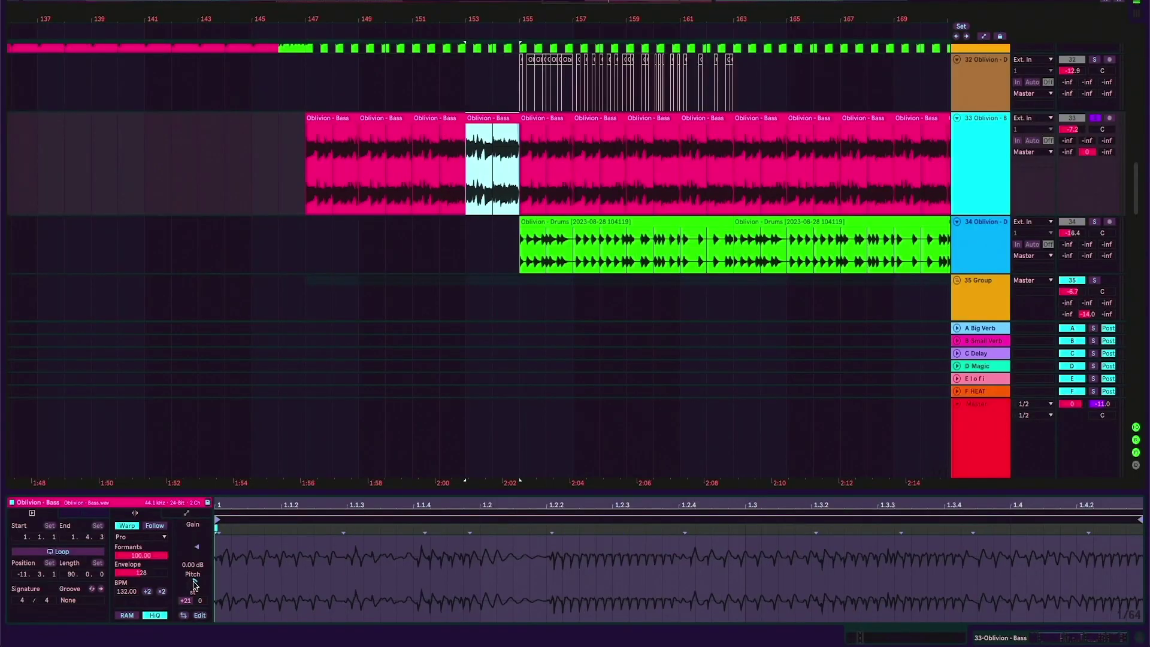
left_click(329, 149)
left_click(984, 163)
scroll(108, 518, "left", 2)
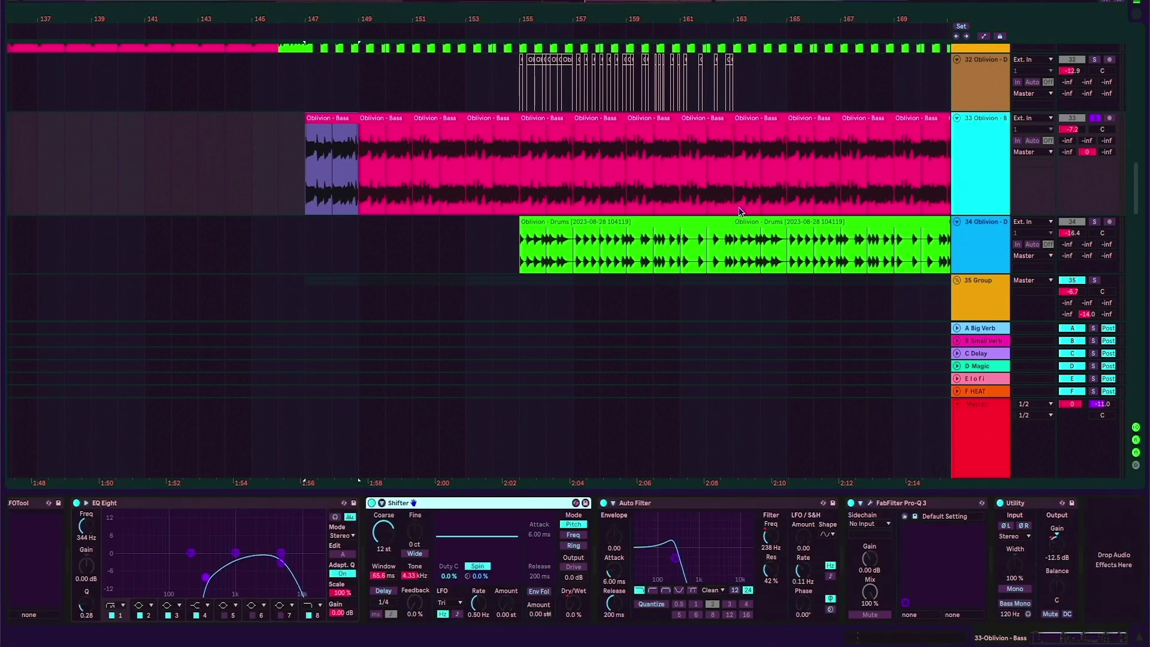
Select the first Synth (Lead, Arp) clip above the synth and piano chords during playback
scroll(741, 212, "down", 3)
scroll(740, 209, "right", 4)
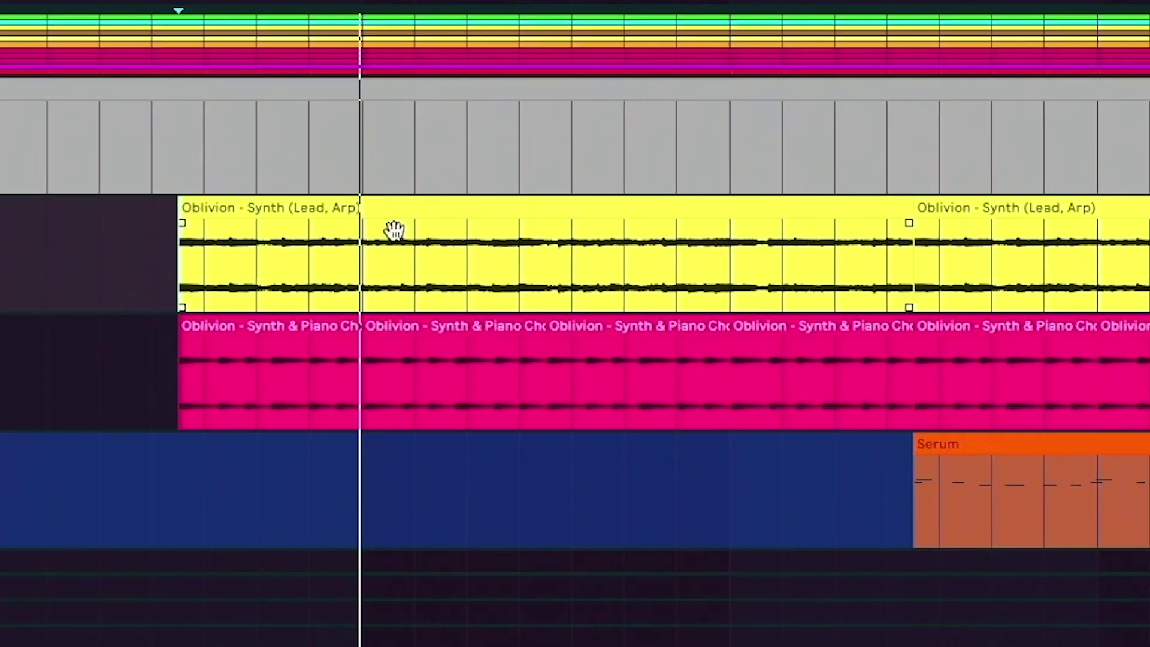
left_click(387, 209)
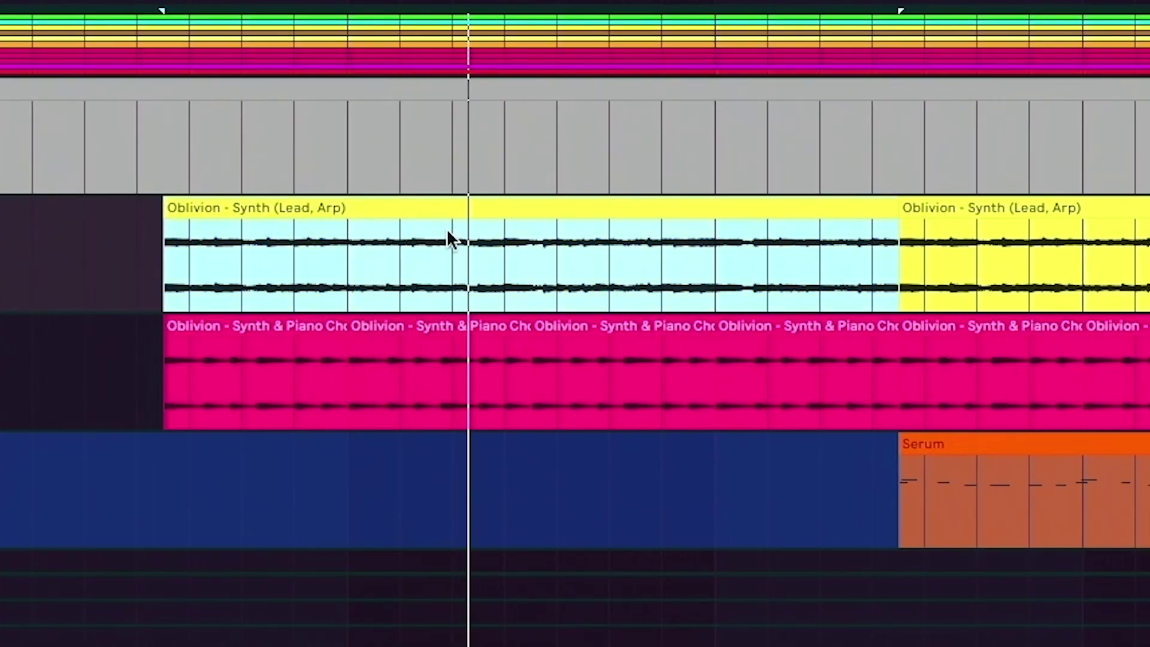